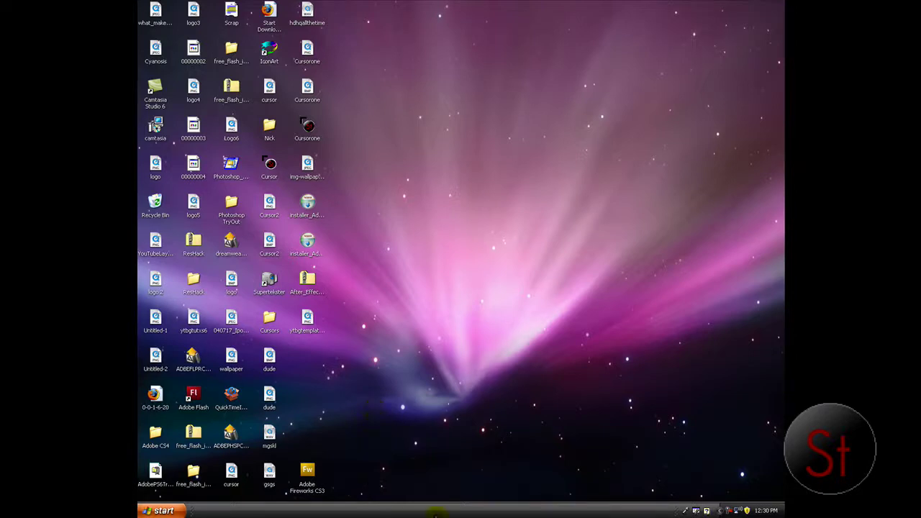
Restore Internet Explorer and open the YouTube layout template image from the server.
{"action": "mouse_move", "coordinate": [440, 496]}
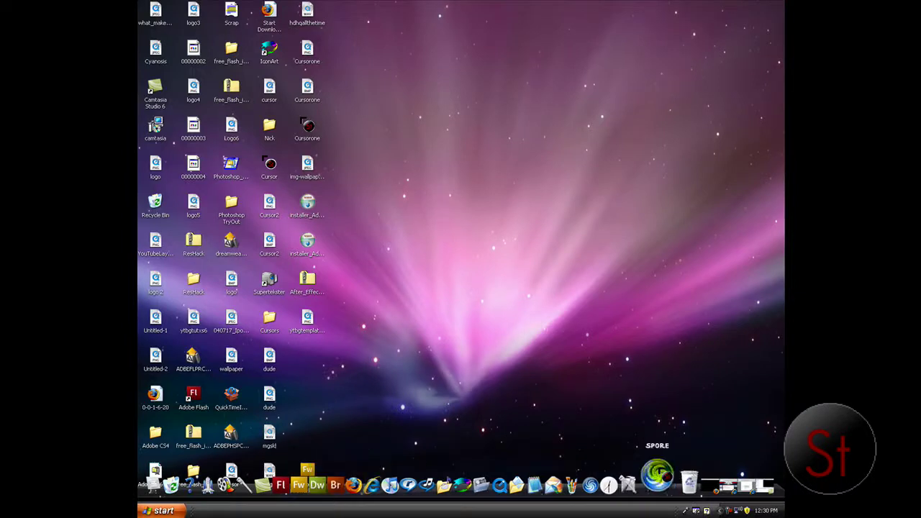
{"action": "mouse_move", "coordinate": [712, 496]}
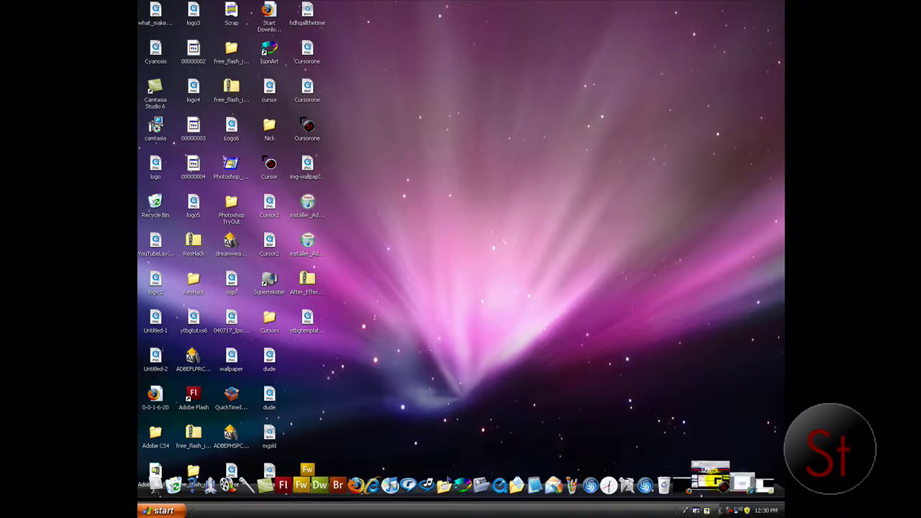
{"action": "left_click", "coordinate": [709, 481]}
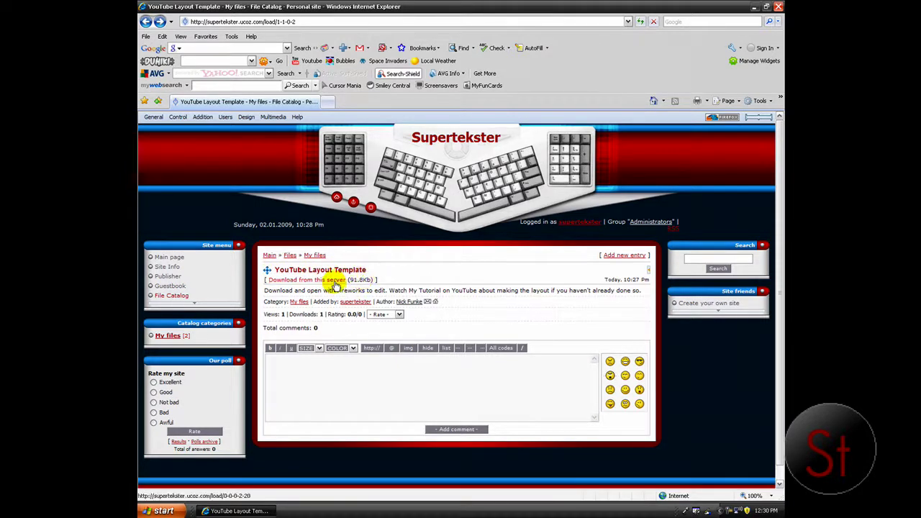
{"action": "left_click", "coordinate": [334, 282]}
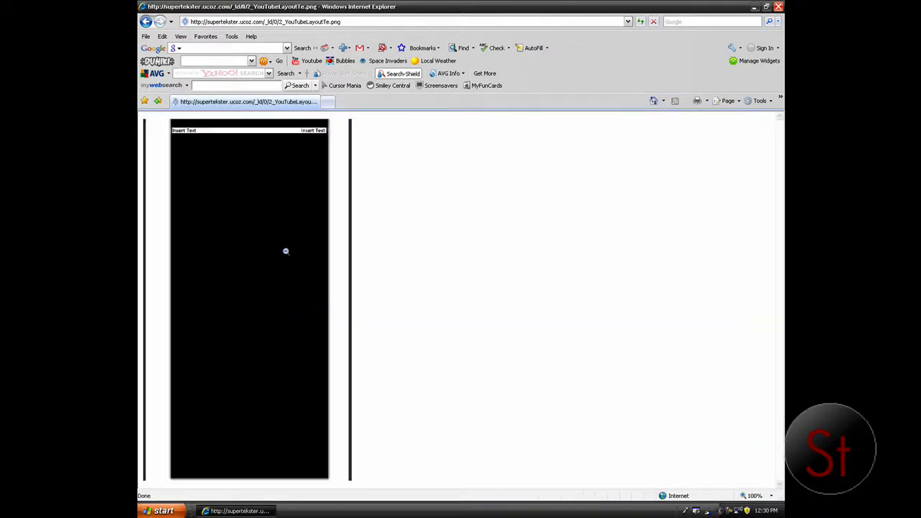
Toggle the template image between full and fitted size, then return to its file page.
{"action": "left_click", "coordinate": [287, 252]}
{"action": "left_click", "coordinate": [307, 286]}
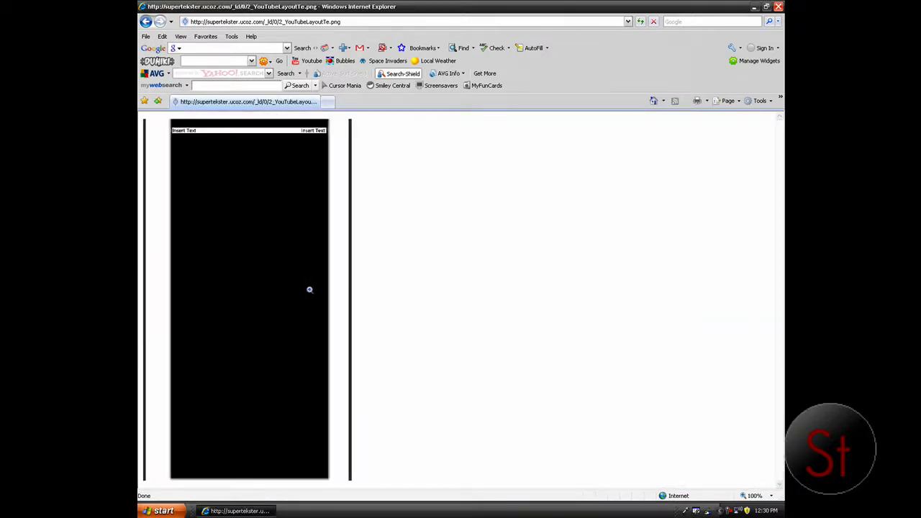
{"action": "left_click", "coordinate": [233, 217]}
{"action": "left_click", "coordinate": [233, 208]}
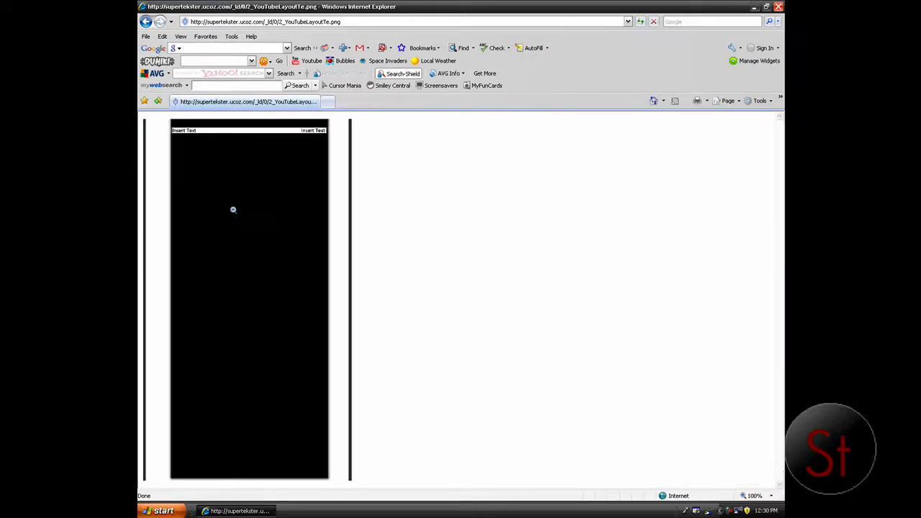
{"action": "left_click", "coordinate": [146, 22]}
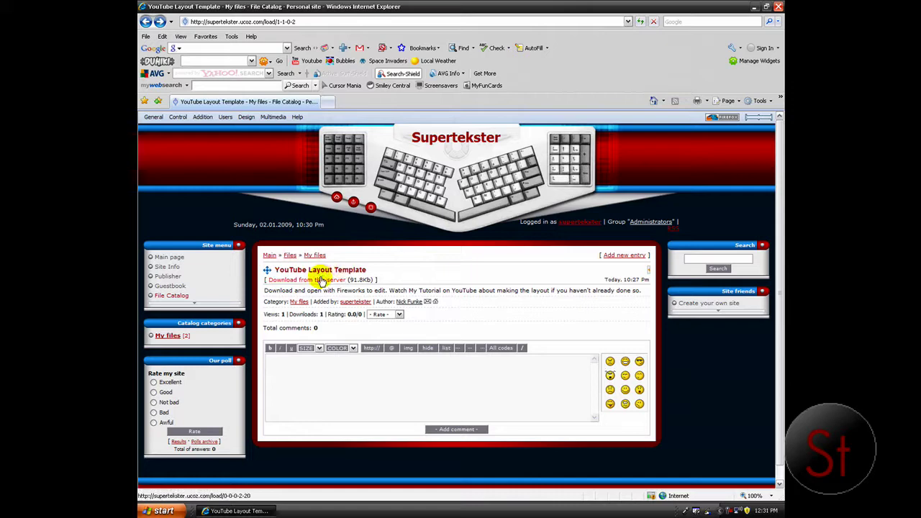
Save the linked template as 2_YouTubeLayoutTe.png in Documents and close the download dialog.
{"action": "right_click", "coordinate": [322, 278]}
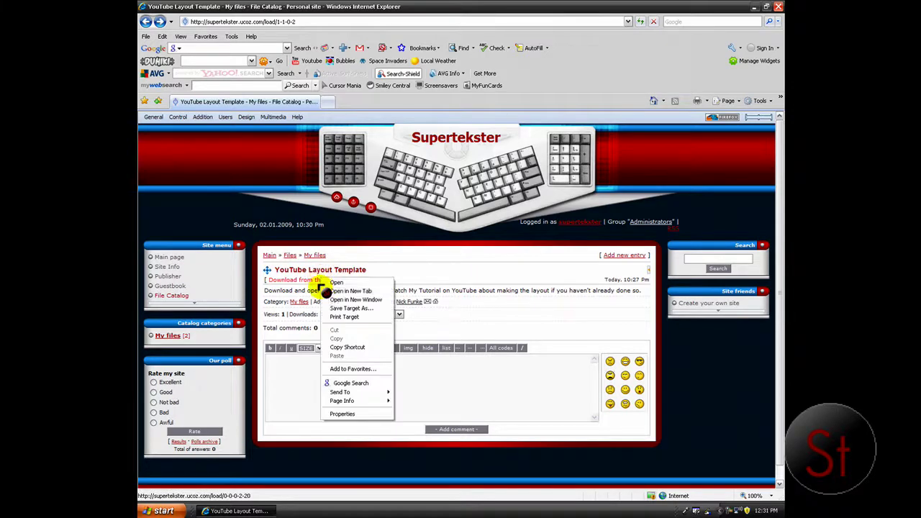
{"action": "left_click", "coordinate": [354, 311]}
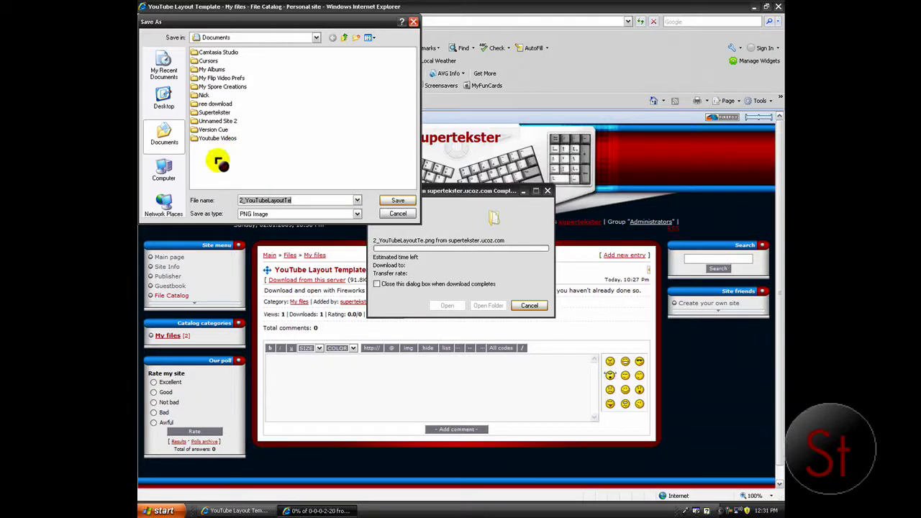
{"action": "left_click", "coordinate": [392, 199]}
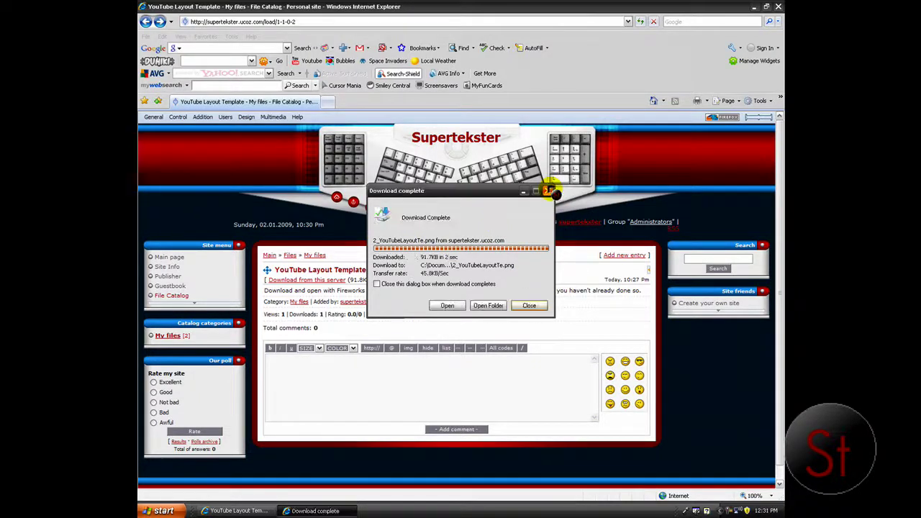
{"action": "left_click", "coordinate": [528, 305]}
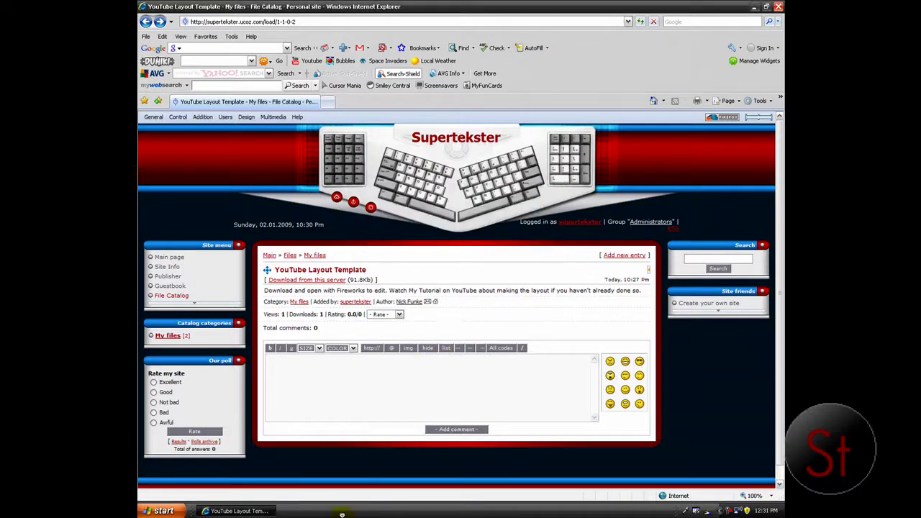
Launch Fireworks CS3, allow it past the security warning, and minimize Internet Explorer.
{"action": "mouse_move", "coordinate": [342, 515]}
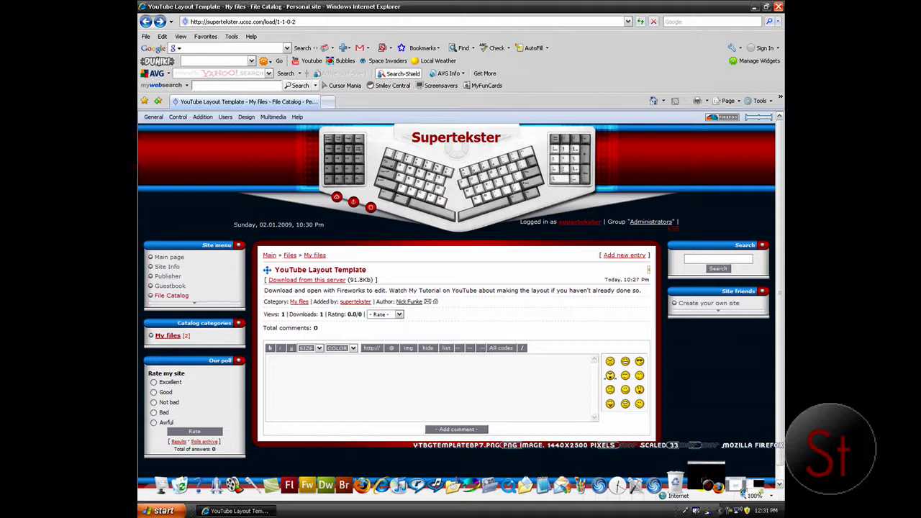
{"action": "left_click", "coordinate": [707, 486]}
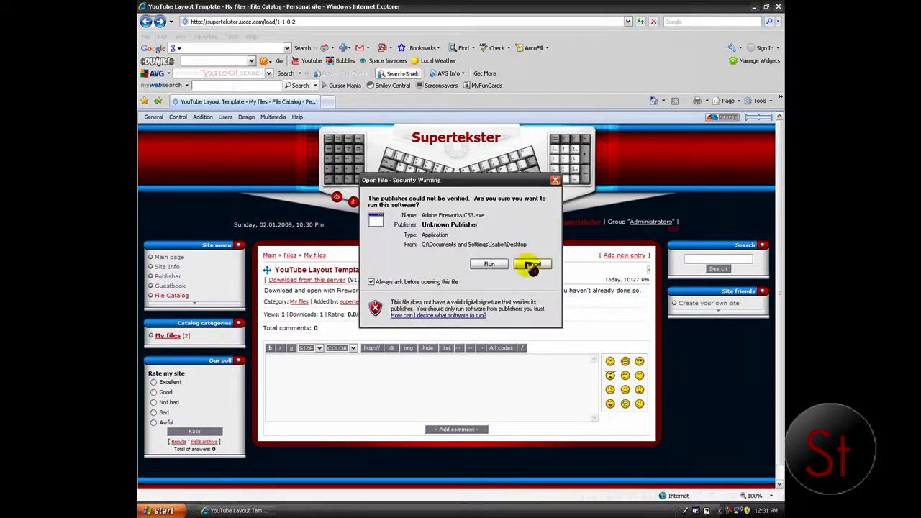
{"action": "left_click", "coordinate": [490, 265]}
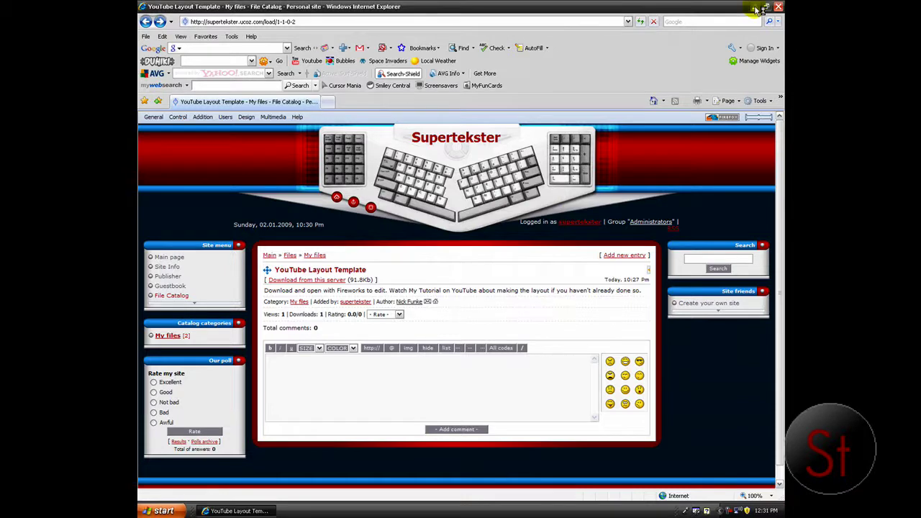
{"action": "left_click", "coordinate": [756, 9]}
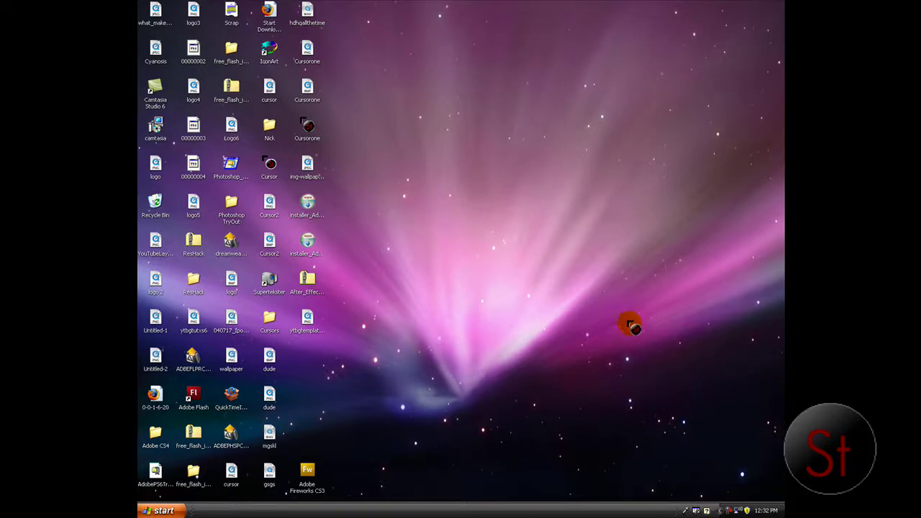
Wait on the desktop until Fireworks CS3 shows its start screen.
{"action": "mouse_move", "coordinate": [780, 480]}
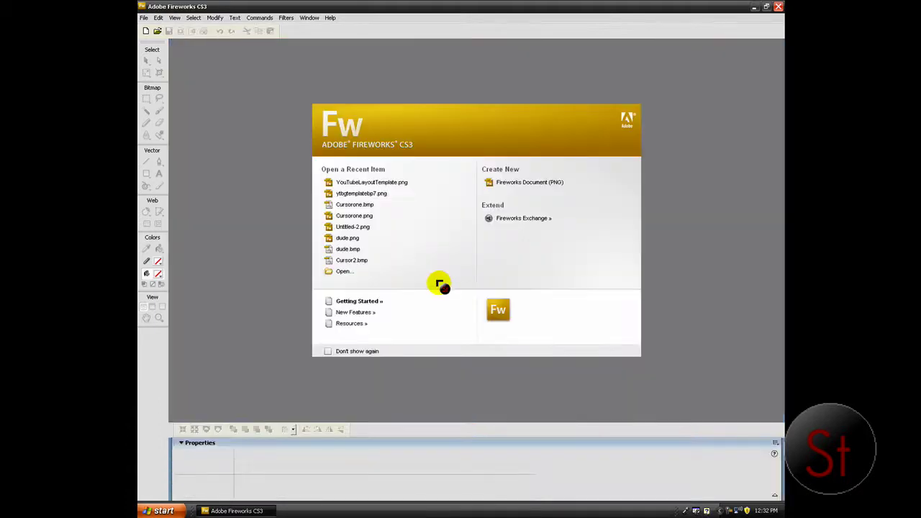
Create a transparent 1033 × 2386 document, then open 2_YouTubeLayoutTe.png from Documents, maintaining appearance.
{"action": "left_click", "coordinate": [508, 186]}
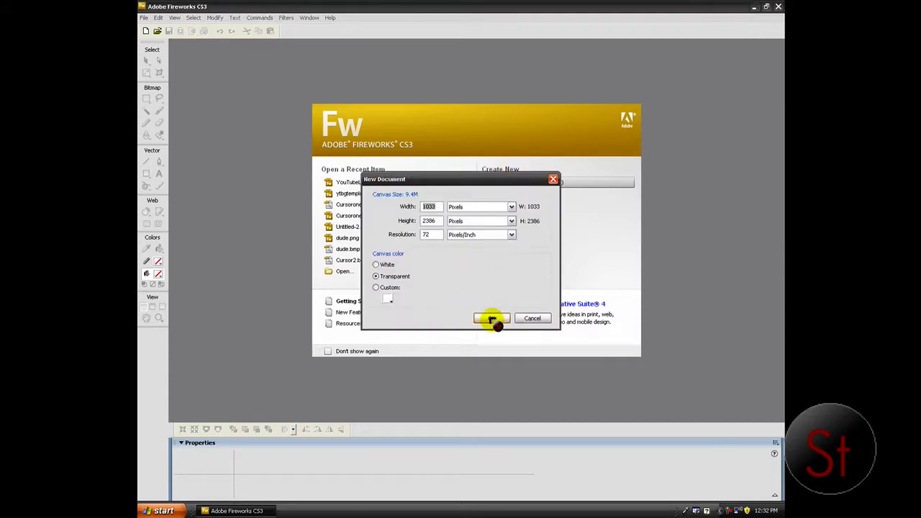
{"action": "left_click", "coordinate": [492, 319]}
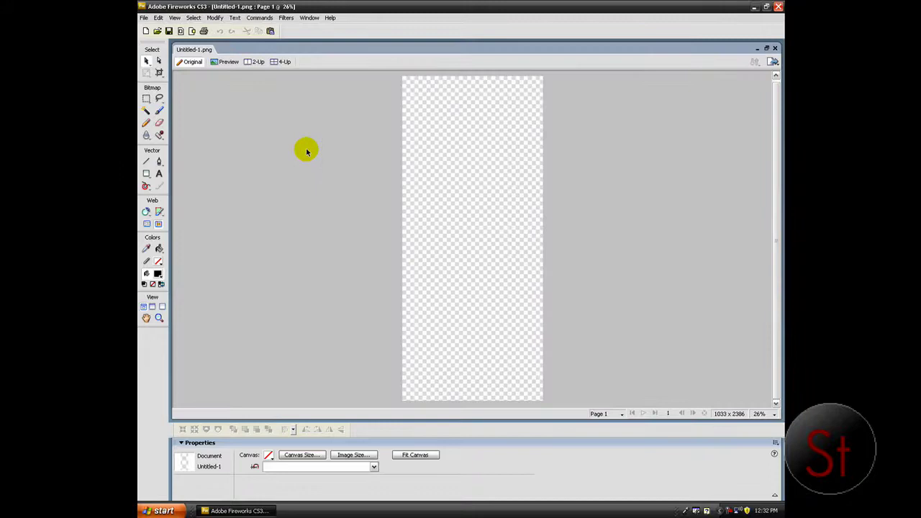
{"action": "left_click", "coordinate": [145, 18]}
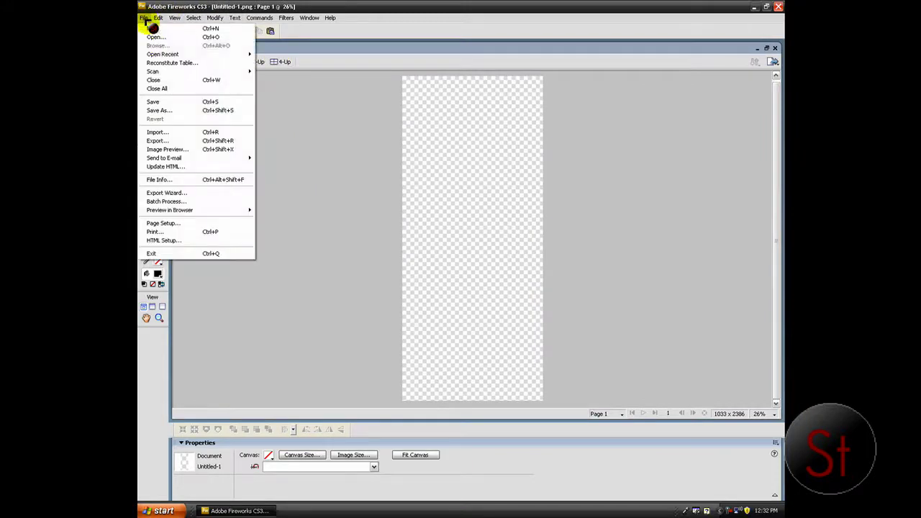
{"action": "left_click", "coordinate": [155, 37]}
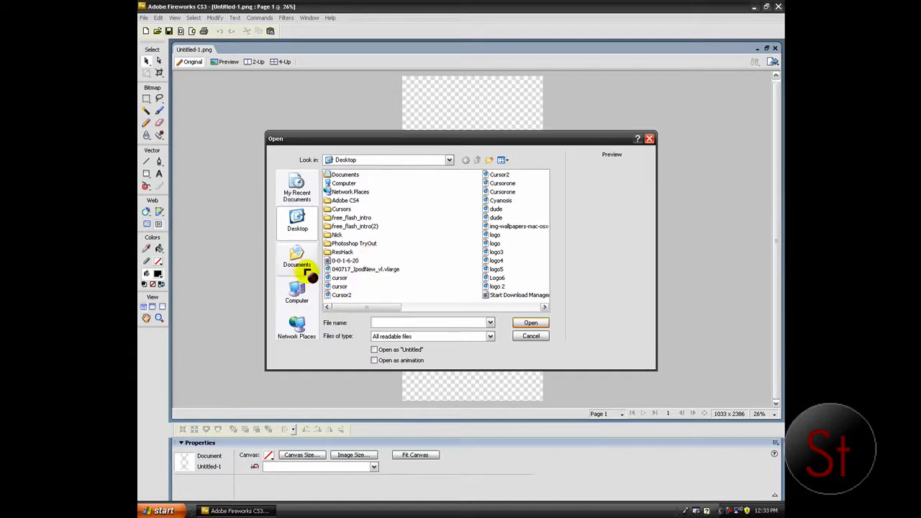
{"action": "left_click", "coordinate": [302, 265]}
{"action": "double_click", "coordinate": [354, 269]}
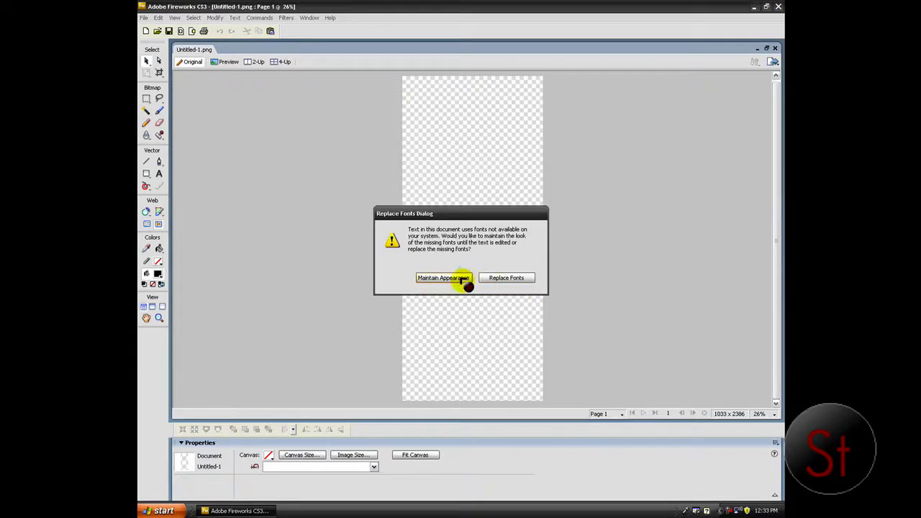
{"action": "left_click", "coordinate": [462, 279]}
{"action": "left_click", "coordinate": [530, 309]}
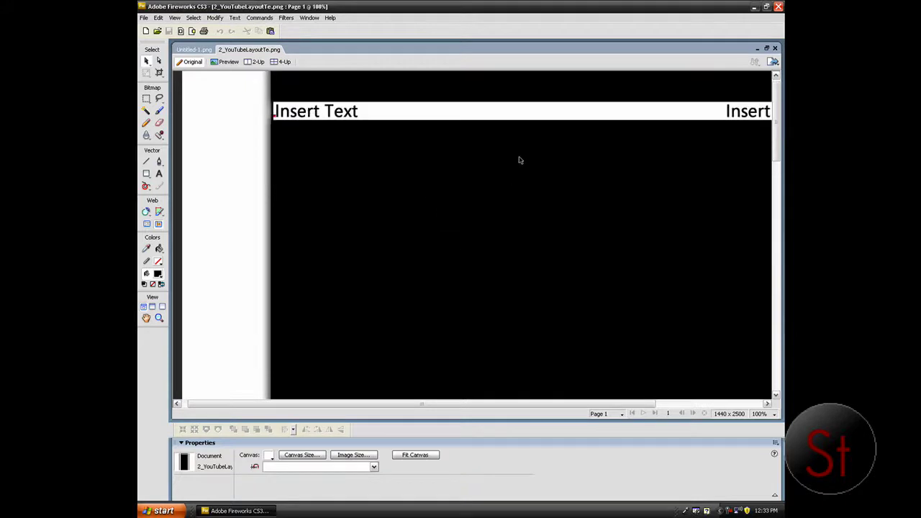
Zoom the layout to 66% and scroll to see the black page and Insert Text header.
{"action": "left_click", "coordinate": [766, 414]}
{"action": "left_click", "coordinate": [731, 328]}
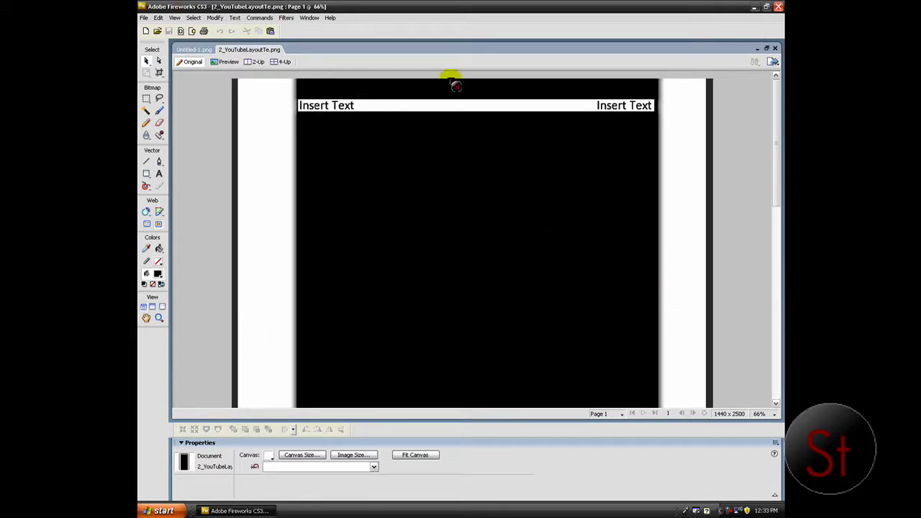
{"action": "scroll", "coordinate": [525, 144], "scroll_direction": "down", "scroll_amount": 3}
{"action": "scroll", "coordinate": [525, 144], "scroll_direction": "down", "scroll_amount": 5}
{"action": "scroll", "coordinate": [530, 140], "scroll_direction": "up", "scroll_amount": 3}
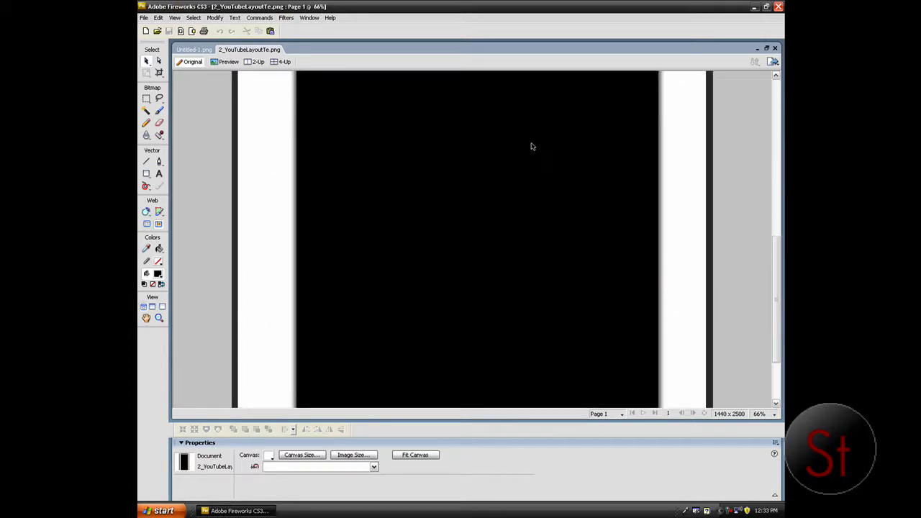
{"action": "scroll", "coordinate": [530, 134], "scroll_direction": "up", "scroll_amount": 5}
{"action": "left_click", "coordinate": [776, 82]}
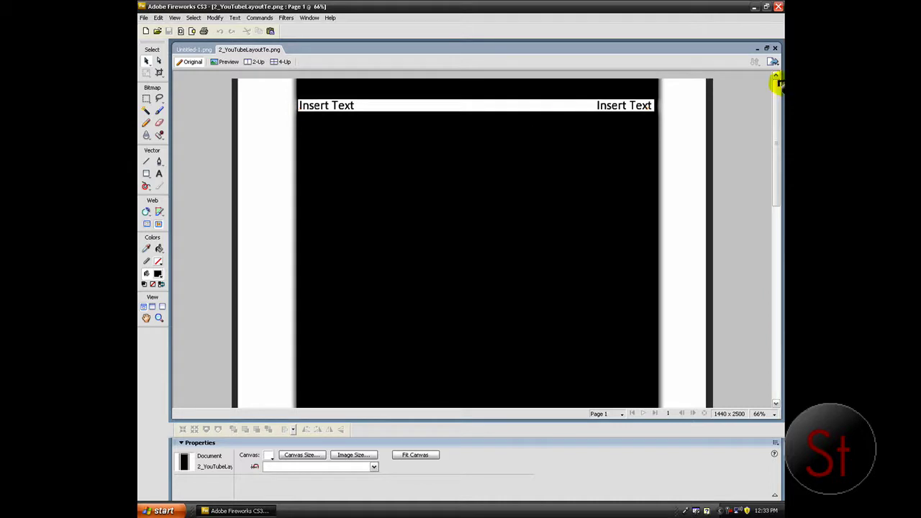
{"action": "left_click_drag", "start_coordinate": [777, 82], "coordinate": [772, 336]}
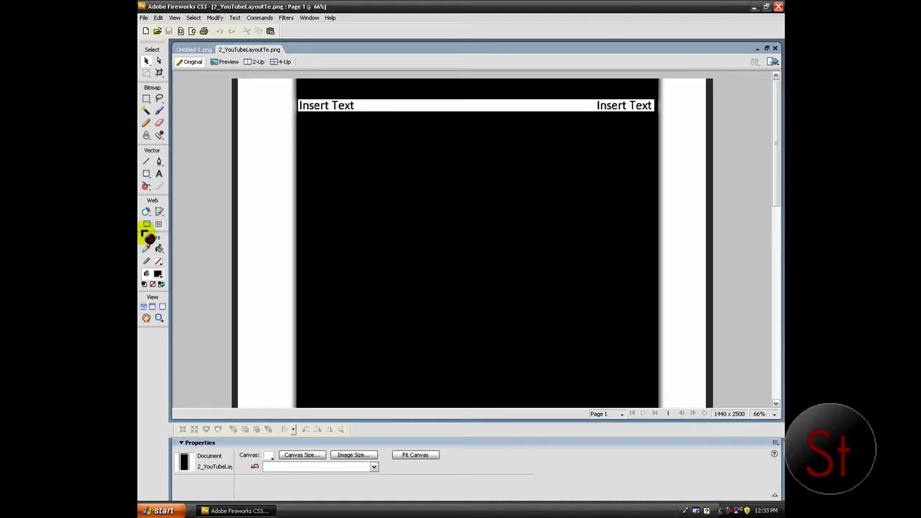
Replace the left Insert Text label with 'Supertekster' and nudge it slightly right.
{"action": "left_click", "coordinate": [160, 174]}
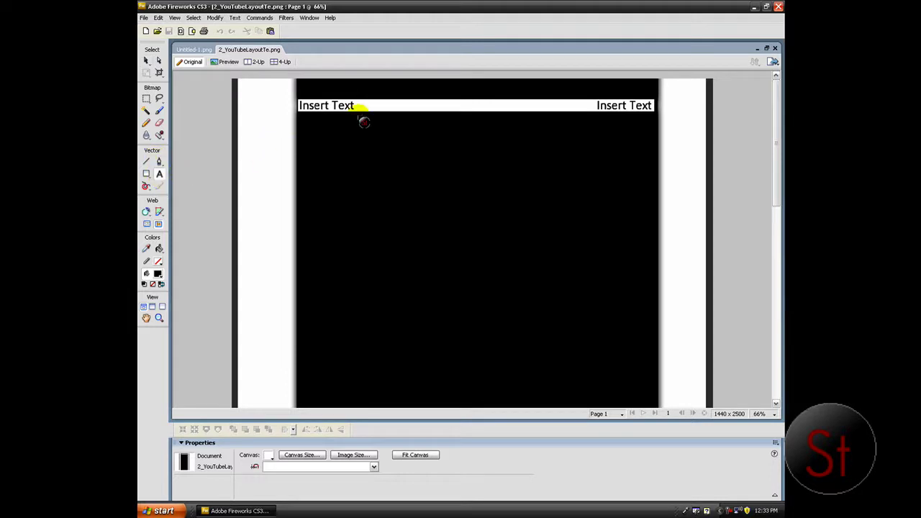
{"action": "left_click", "coordinate": [349, 106]}
{"action": "left_click_drag", "start_coordinate": [359, 105], "coordinate": [280, 105]}
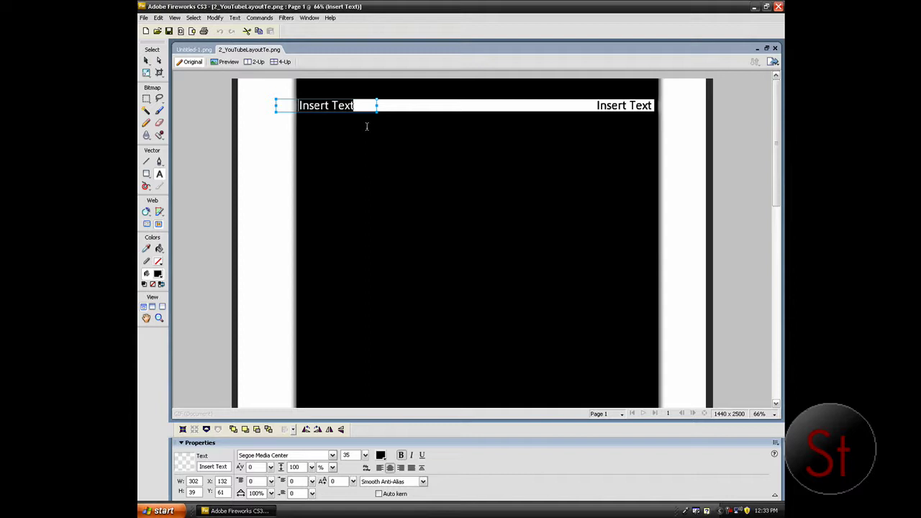
{"action": "key", "text": "BackSpace"}
{"action": "type", "text": "Supoe"}
{"action": "key", "text": "BackSpace"}
{"action": "key", "text": "BackSpace"}
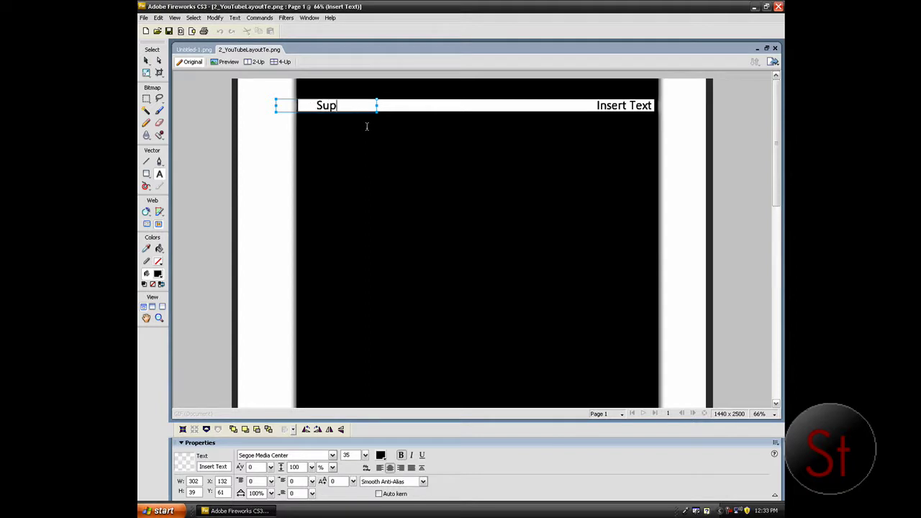
{"action": "type", "text": "ertekster"}
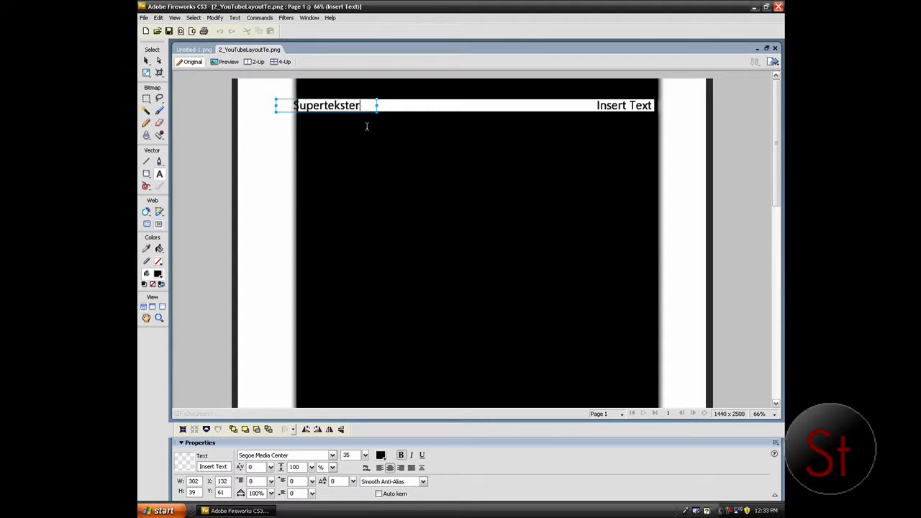
{"action": "left_click", "coordinate": [147, 61]}
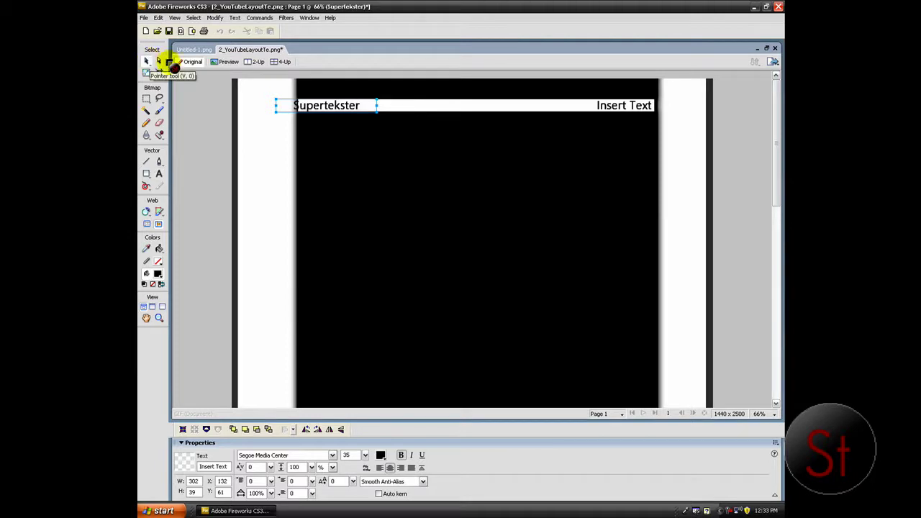
{"action": "left_click_drag", "start_coordinate": [303, 105], "coordinate": [315, 110]}
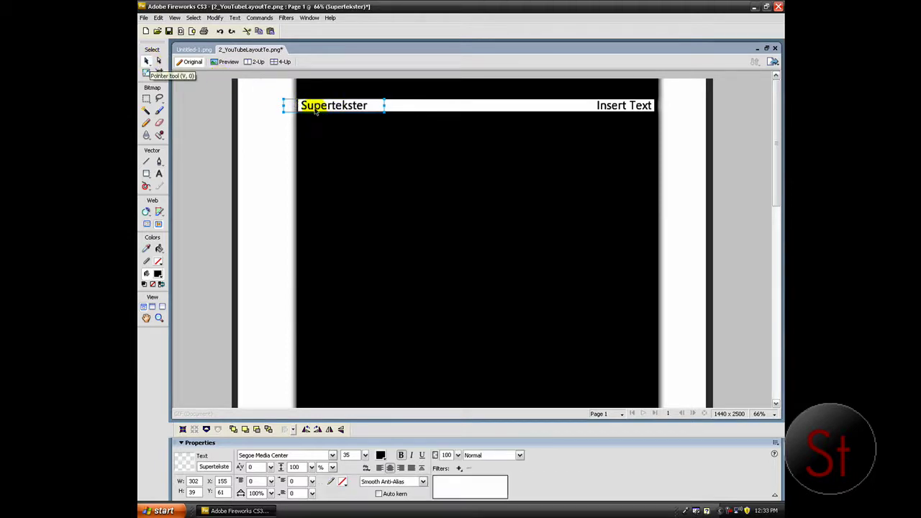
Replace the right-hand Insert Text label with 'Subscribe!'.
{"action": "left_click", "coordinate": [636, 107]}
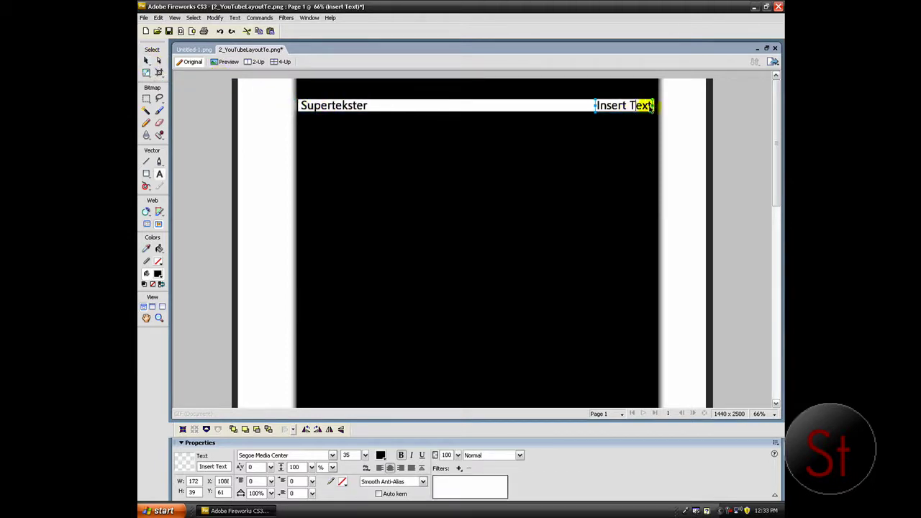
{"action": "double_click", "coordinate": [651, 105]}
{"action": "left_click_drag", "start_coordinate": [651, 106], "coordinate": [587, 103]}
{"action": "key", "text": "Delete"}
{"action": "type", "text": "S"}
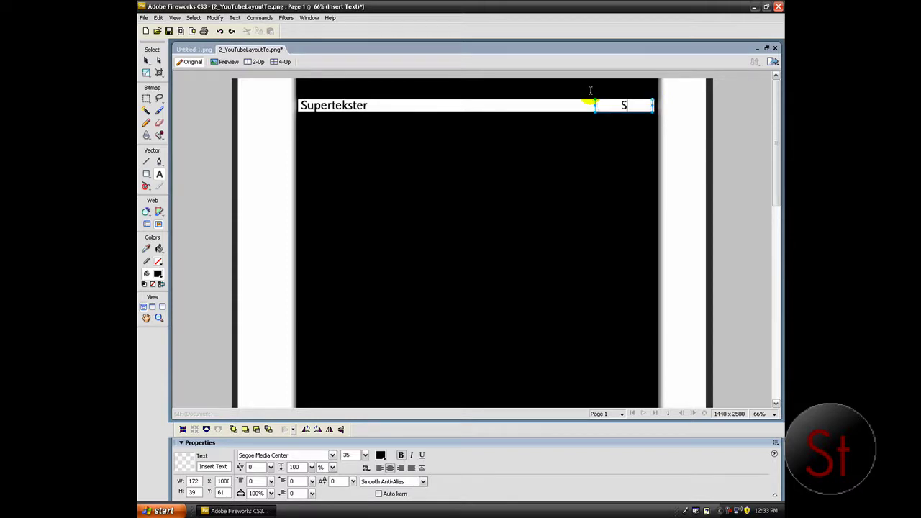
{"action": "type", "text": "ubscribe!"}
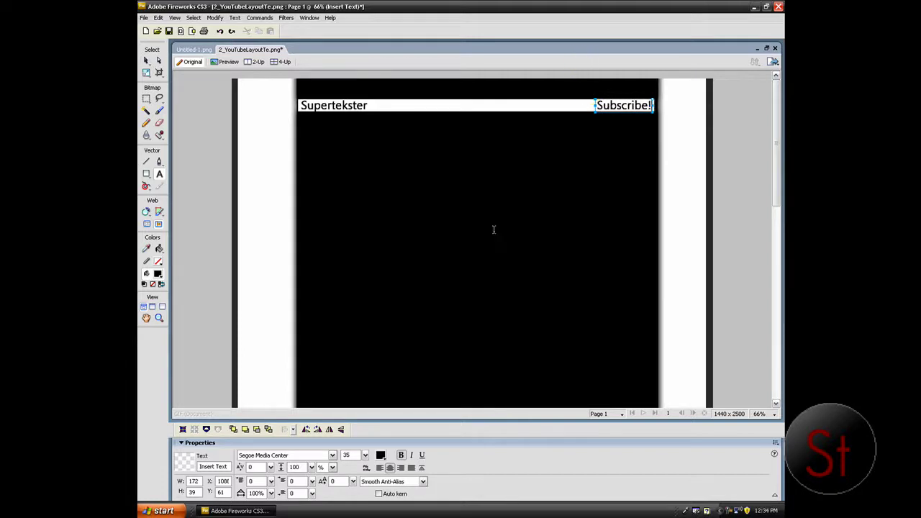
{"action": "key", "text": "Escape"}
{"action": "left_click", "coordinate": [444, 252]}
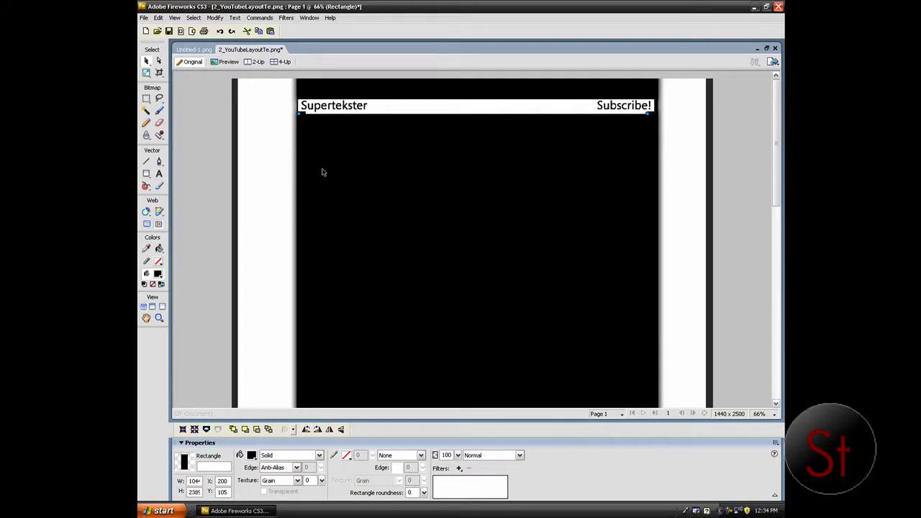
{"action": "left_click", "coordinate": [251, 455]}
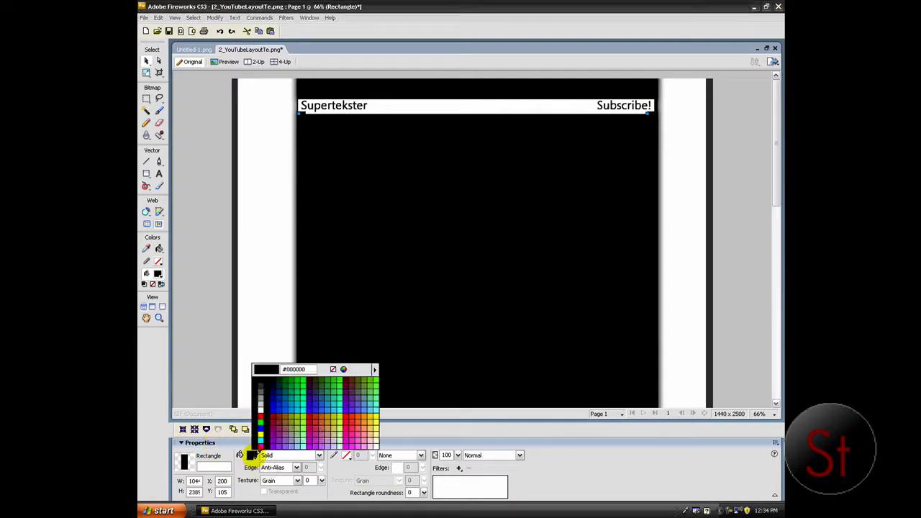
{"action": "left_click", "coordinate": [567, 467]}
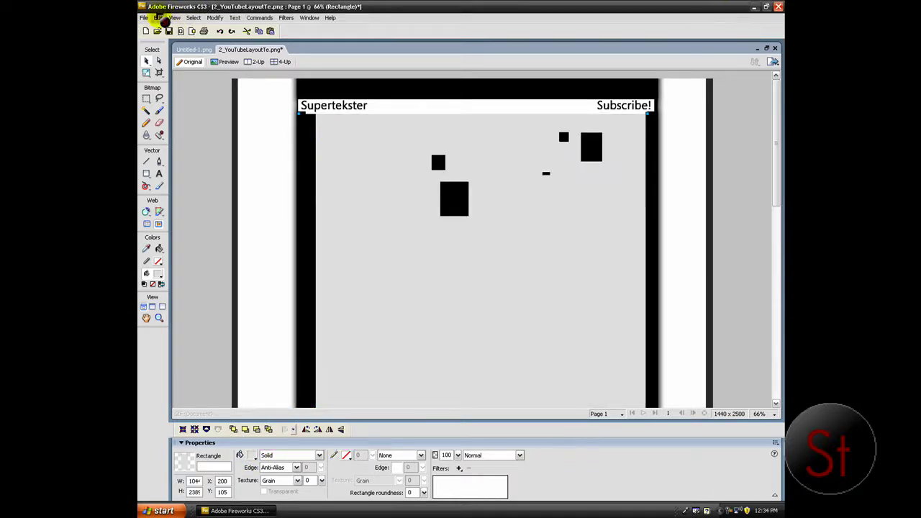
{"action": "left_click", "coordinate": [174, 17]}
{"action": "left_click", "coordinate": [160, 29]}
{"action": "left_click", "coordinate": [158, 18]}
{"action": "left_click", "coordinate": [161, 29]}
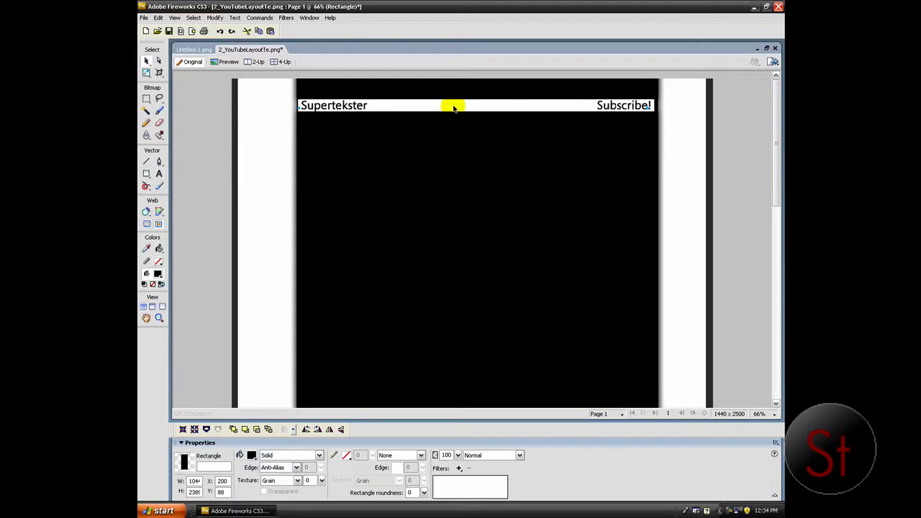
Fill the white header bar with bright blue.
{"action": "left_click", "coordinate": [240, 222]}
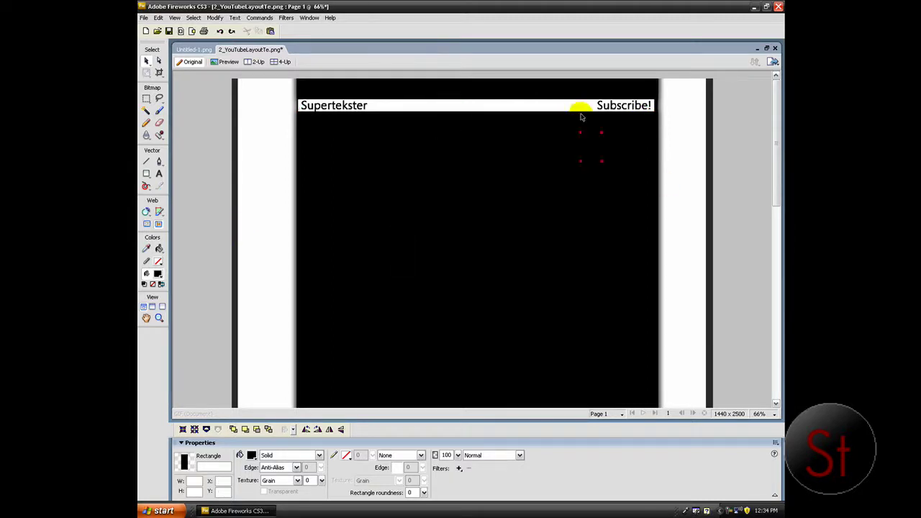
{"action": "left_click", "coordinate": [572, 108]}
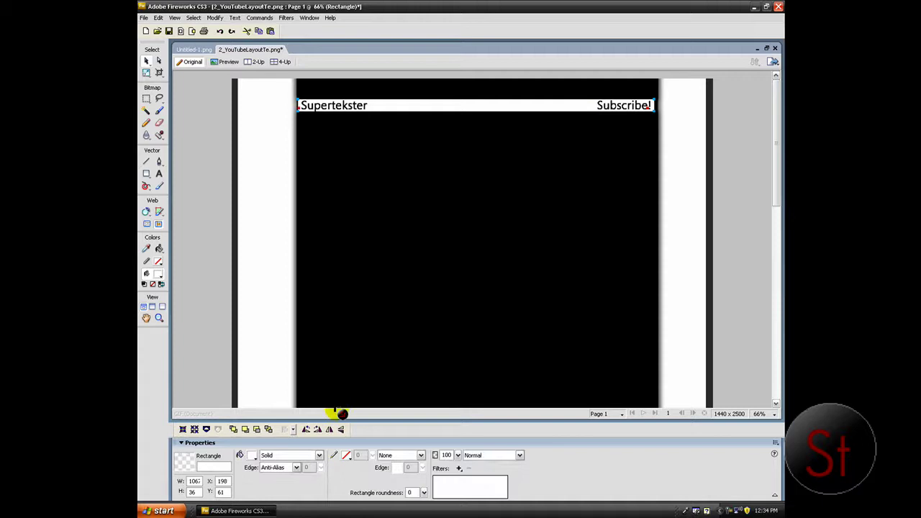
{"action": "left_click", "coordinate": [250, 455]}
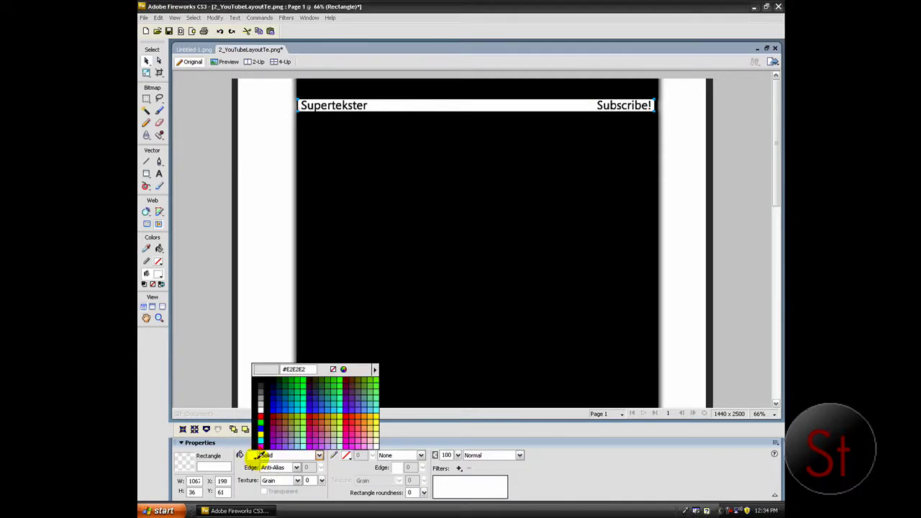
{"action": "left_click", "coordinate": [287, 410]}
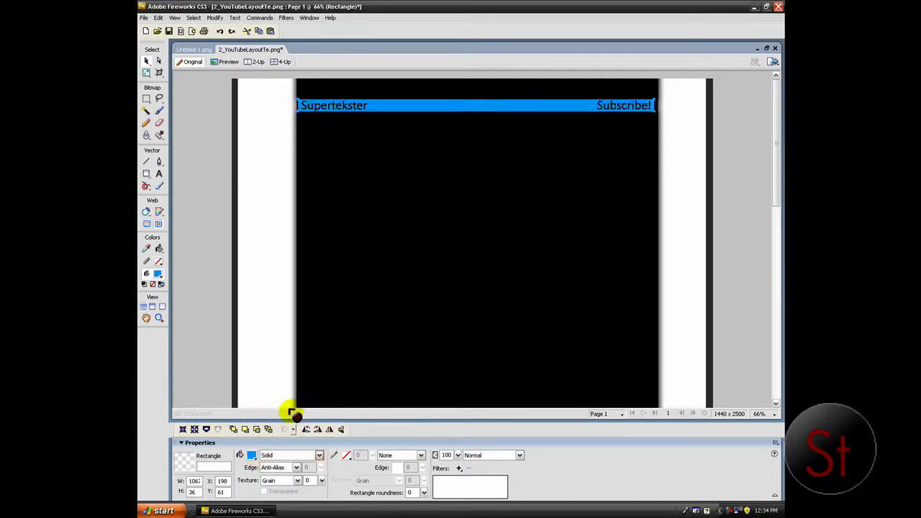
Set the canvas colour to blue so the side columns turn blue.
{"action": "left_click", "coordinate": [260, 170]}
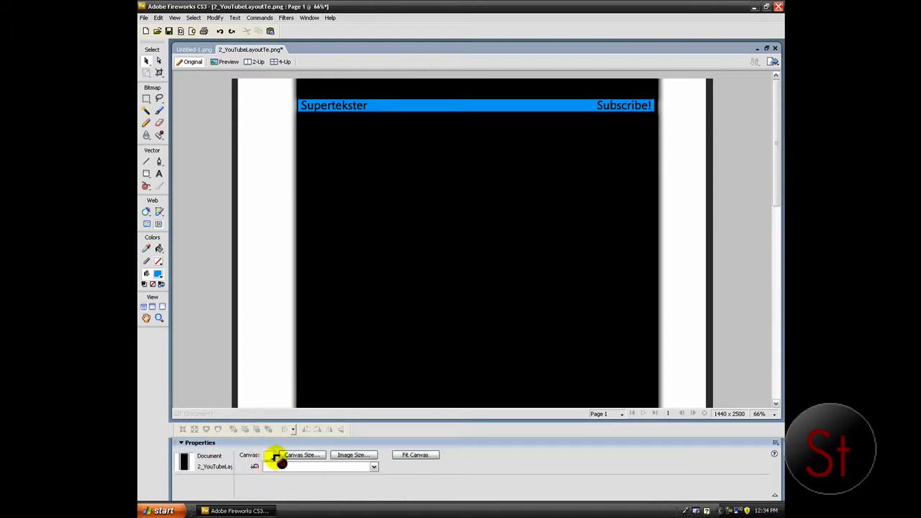
{"action": "left_click", "coordinate": [269, 455]}
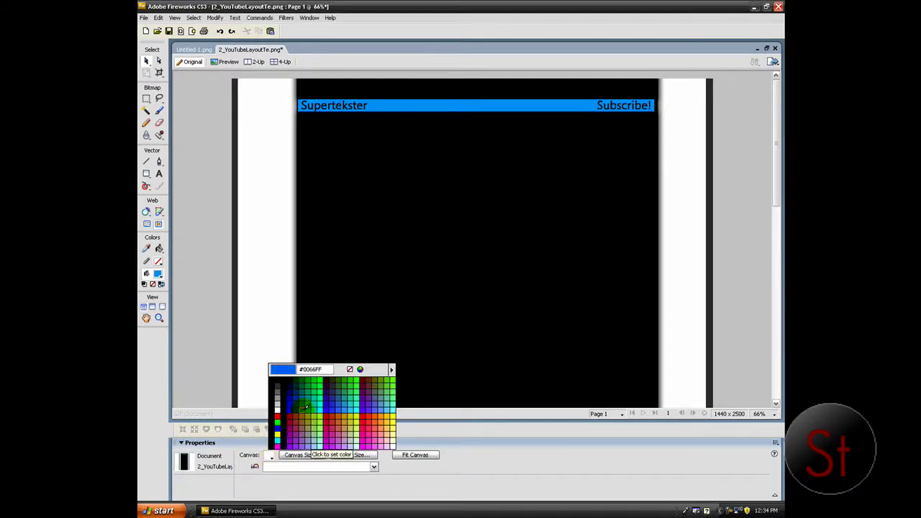
{"action": "left_click", "coordinate": [302, 412]}
{"action": "scroll", "coordinate": [399, 143], "scroll_direction": "down", "scroll_amount": 10}
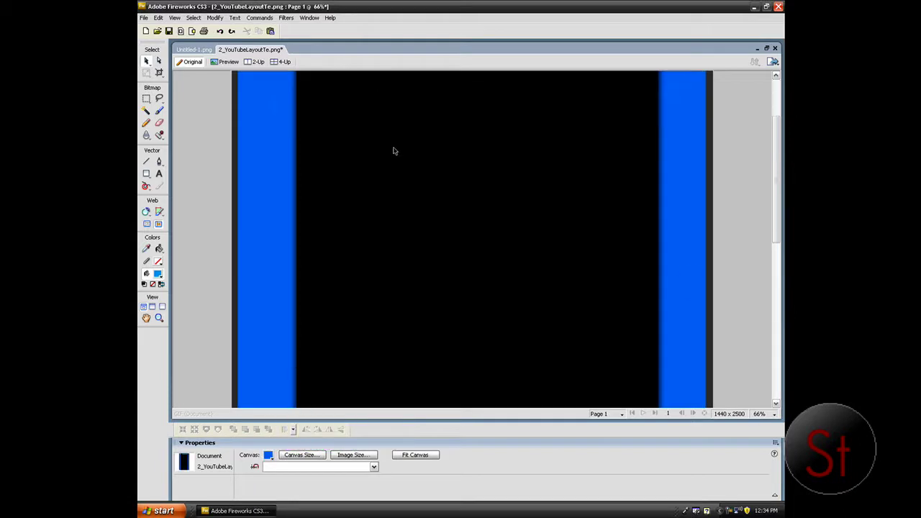
{"action": "scroll", "coordinate": [386, 158], "scroll_direction": "down", "scroll_amount": 2}
{"action": "scroll", "coordinate": [385, 159], "scroll_direction": "up", "scroll_amount": 12}
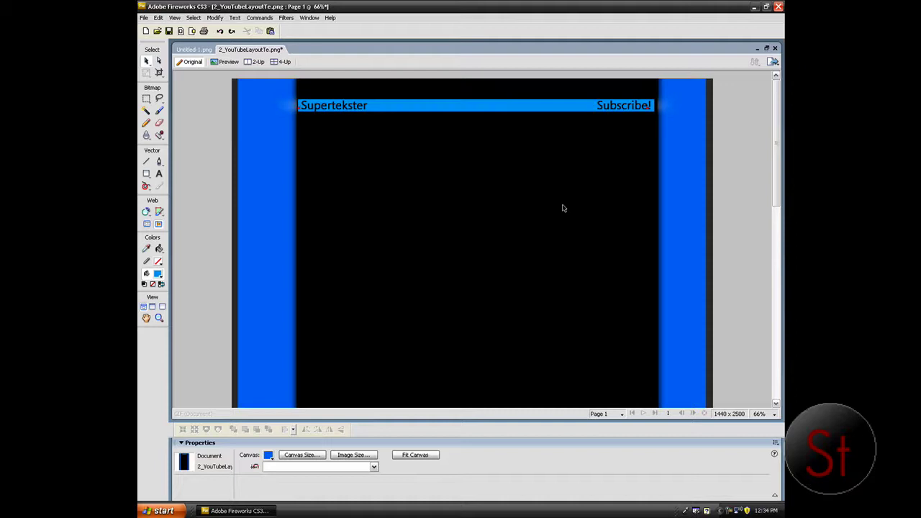
Save the layout to the Desktop as the Fireworks PNG 'Youtube Layout'.
{"action": "left_click", "coordinate": [144, 17]}
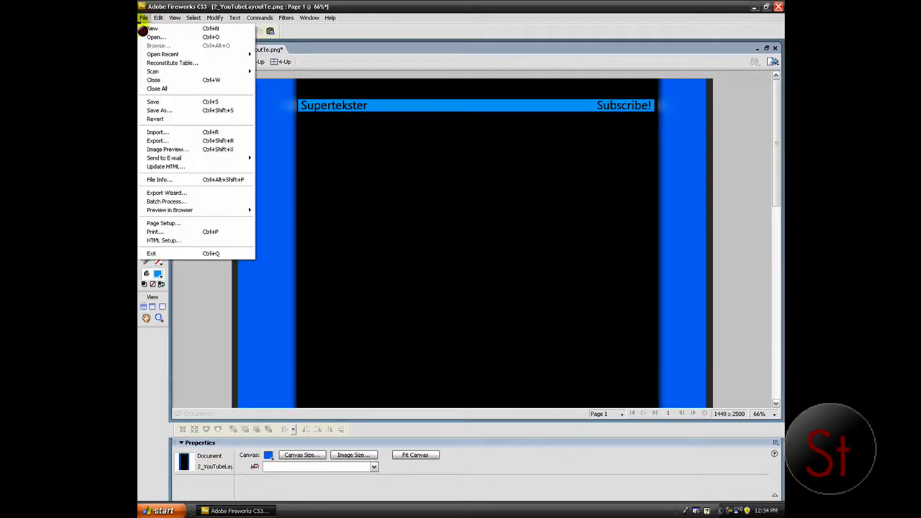
{"action": "left_click", "coordinate": [173, 110]}
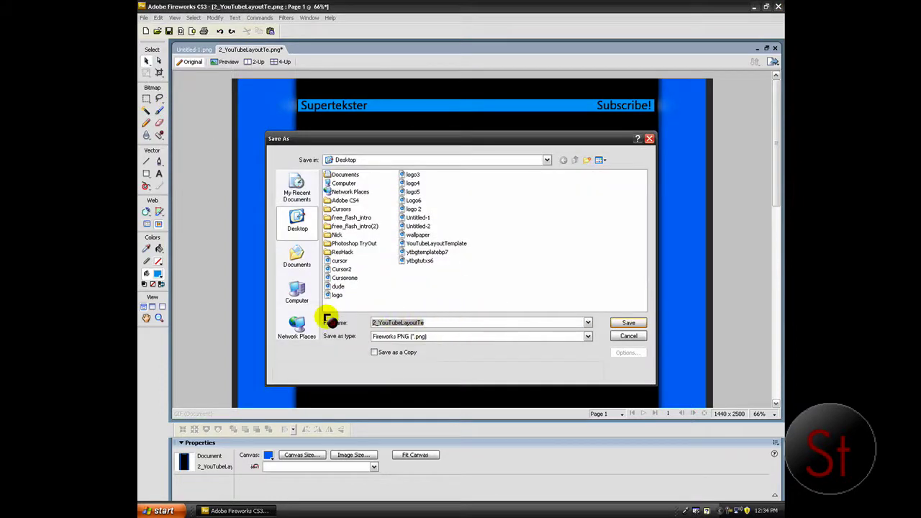
{"action": "key", "text": "BackSpace"}
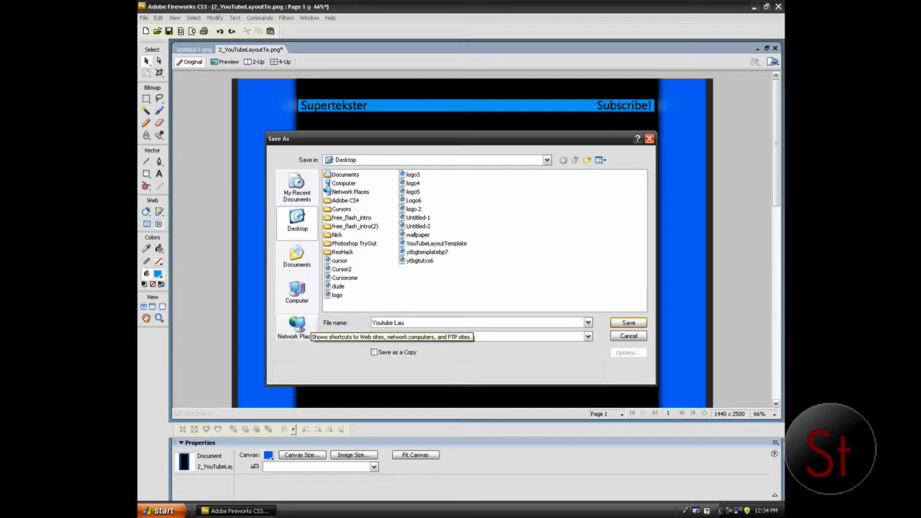
{"action": "type", "text": "Youtube Layout"}
{"action": "left_click", "coordinate": [311, 322]}
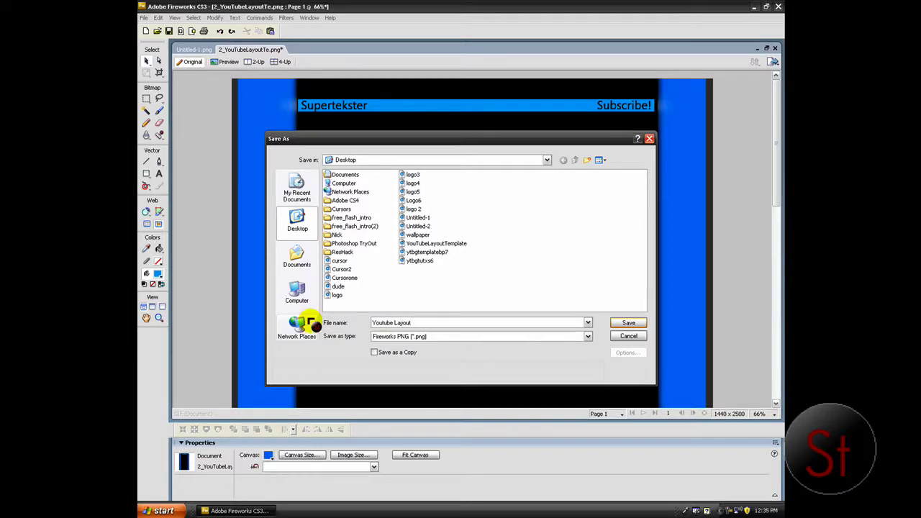
{"action": "left_click", "coordinate": [630, 324]}
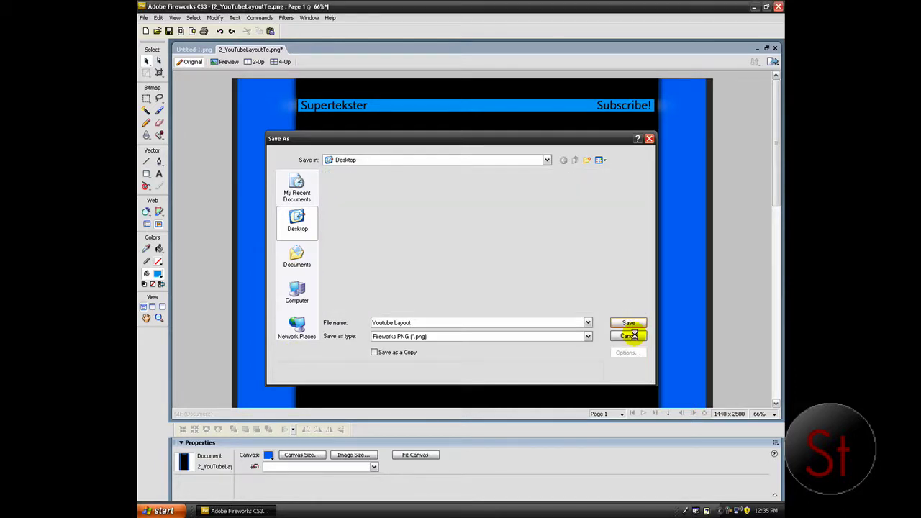
Bring Internet Explorer to the front, showing the YouTube Layout Template file page.
{"action": "mouse_move", "coordinate": [728, 504]}
{"action": "left_click", "coordinate": [750, 487]}
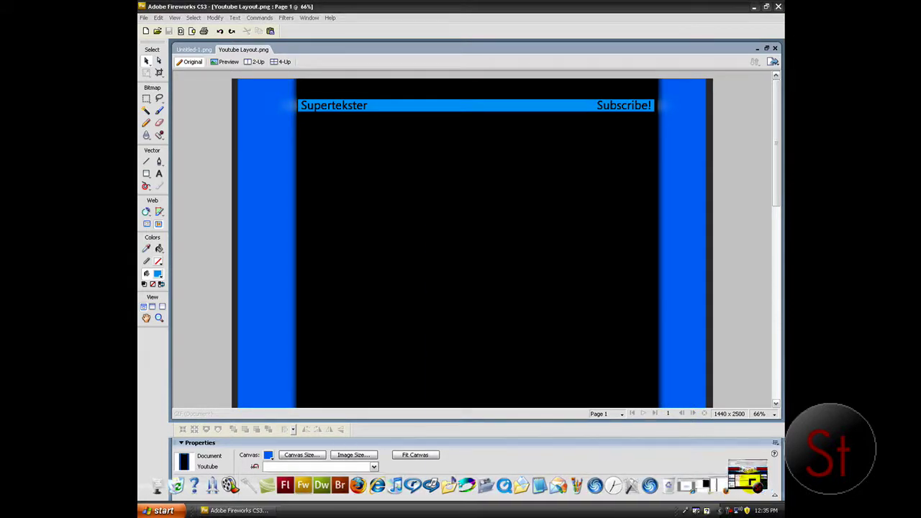
{"action": "left_click", "coordinate": [754, 487]}
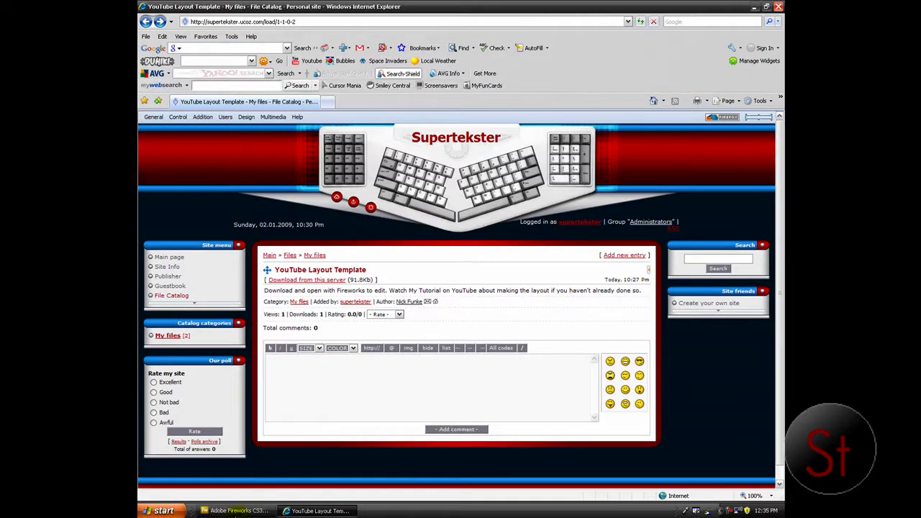
Close Fireworks and load the YouTube channel's address in Internet Explorer.
{"action": "right_click", "coordinate": [238, 510]}
{"action": "left_click", "coordinate": [255, 510]}
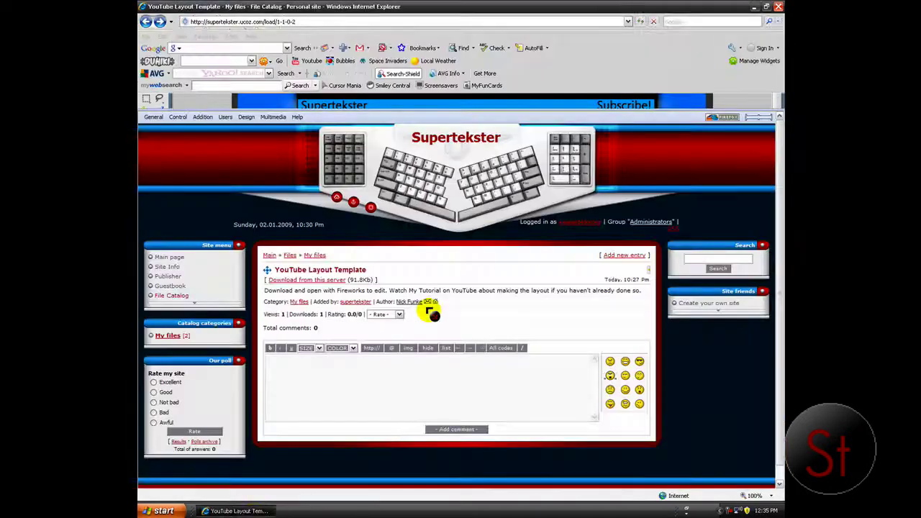
{"action": "left_click", "coordinate": [305, 21]}
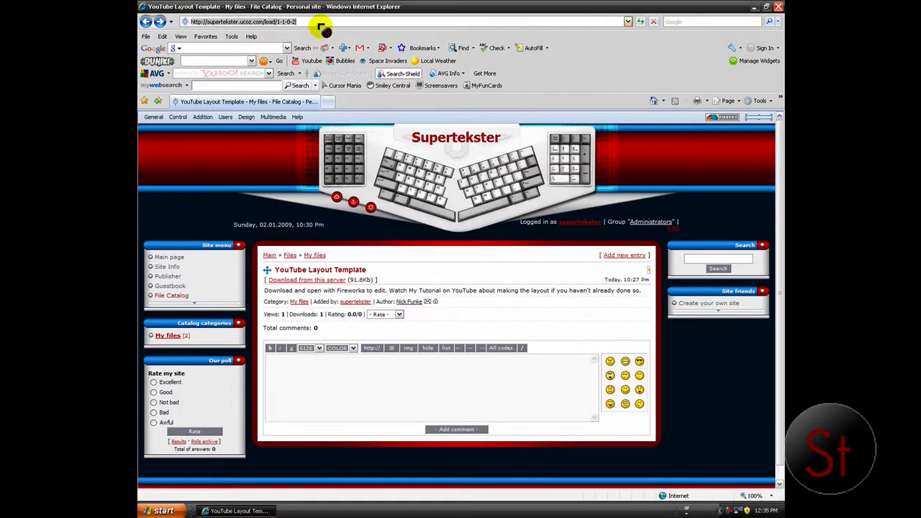
{"action": "type", "text": "youtube.com/"}
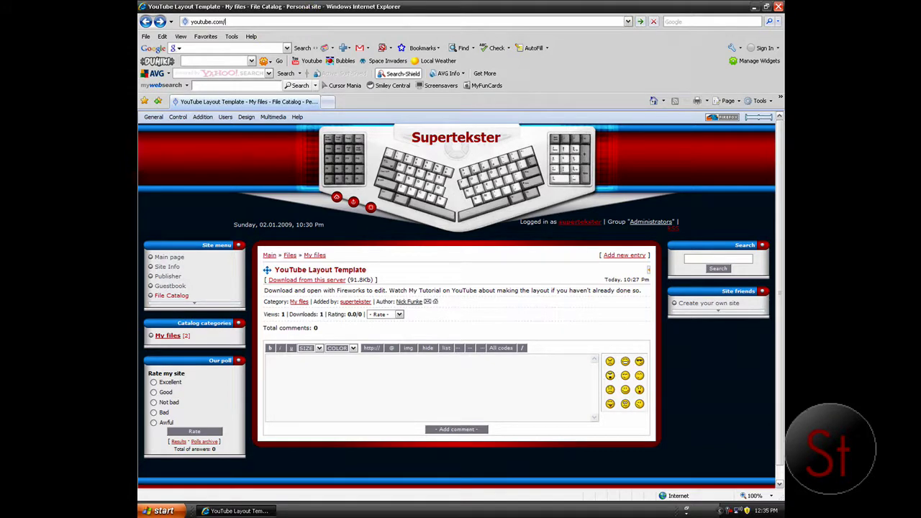
{"action": "type", "text": "supertekster"}
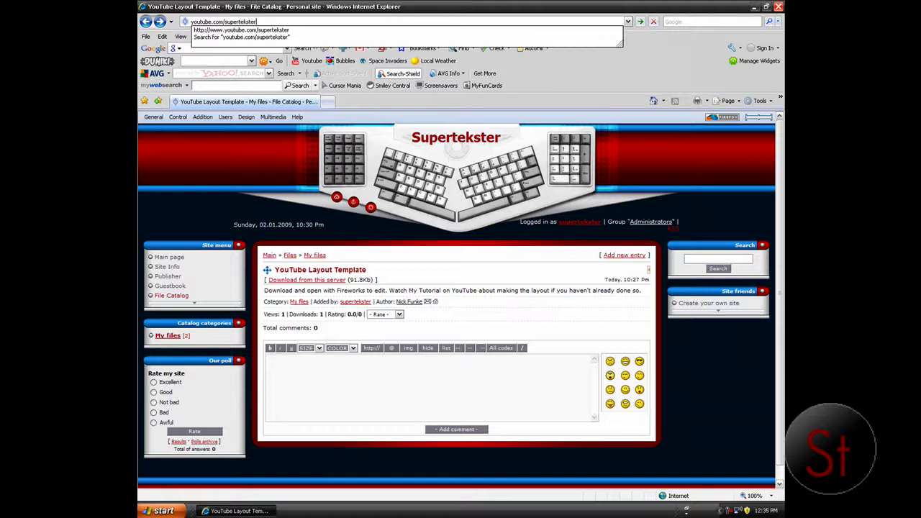
{"action": "key", "text": "Return"}
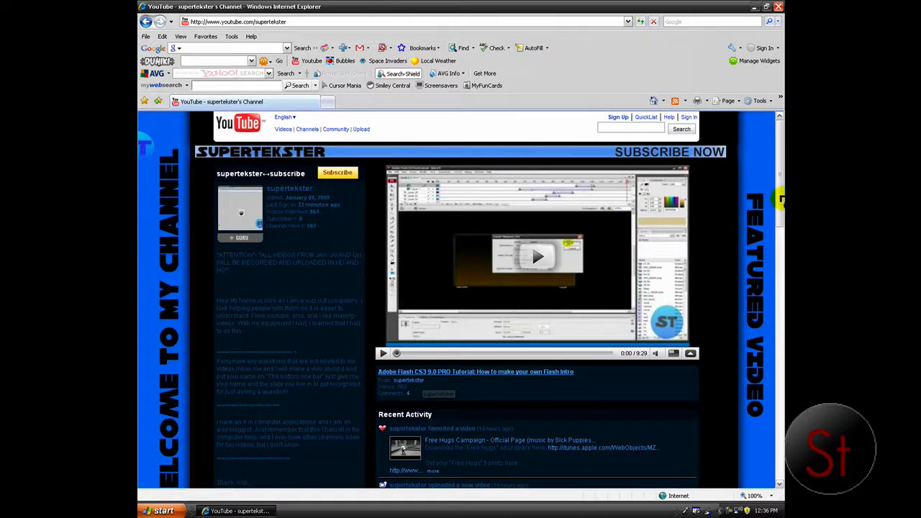
Sign in to YouTube with the channel account's username and password.
{"action": "left_click_drag", "start_coordinate": [779, 193], "coordinate": [779, 121]}
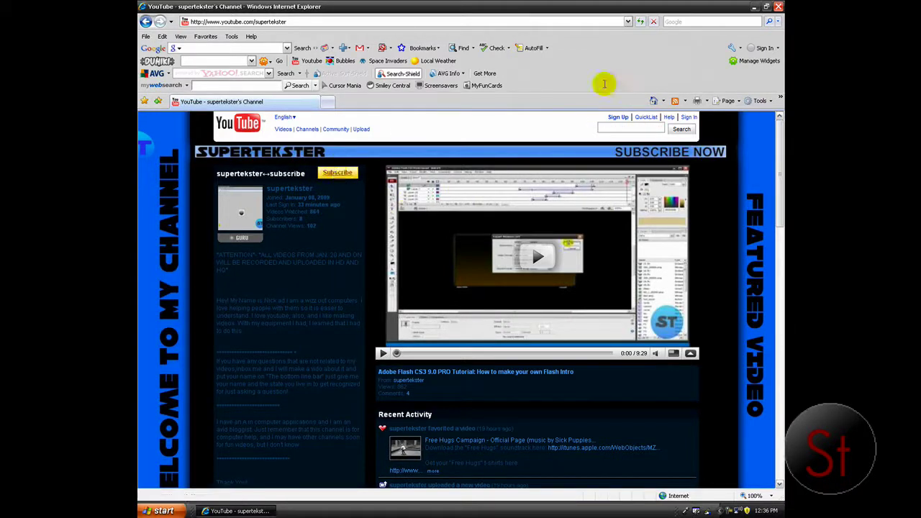
{"action": "left_click", "coordinate": [687, 118]}
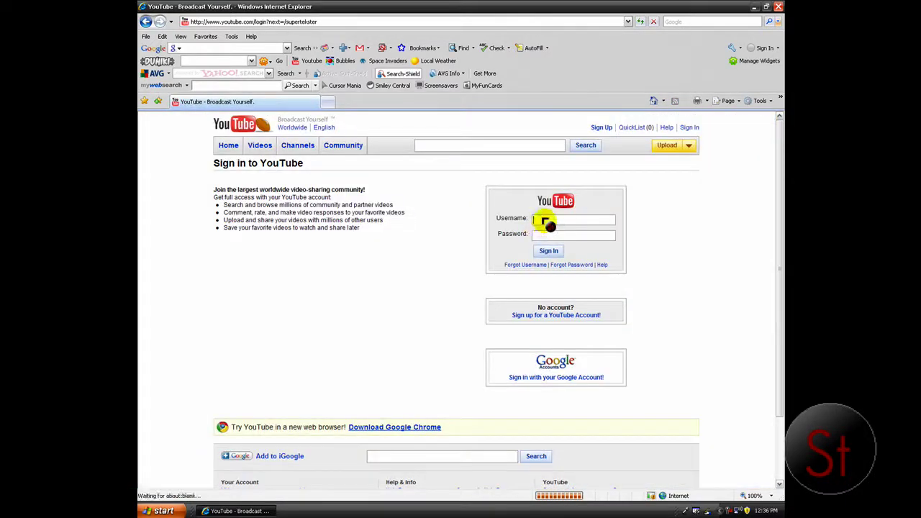
{"action": "left_click", "coordinate": [545, 220]}
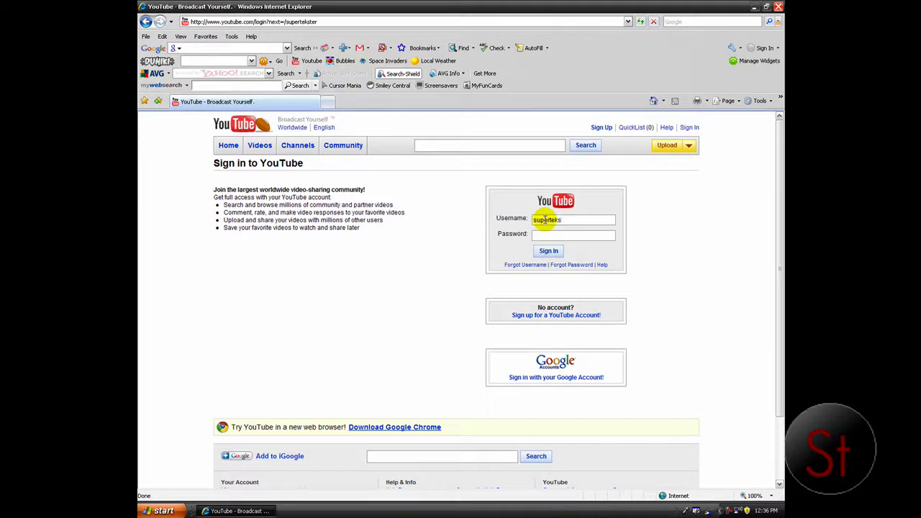
{"action": "key", "text": "Tab"}
{"action": "key", "text": "Return"}
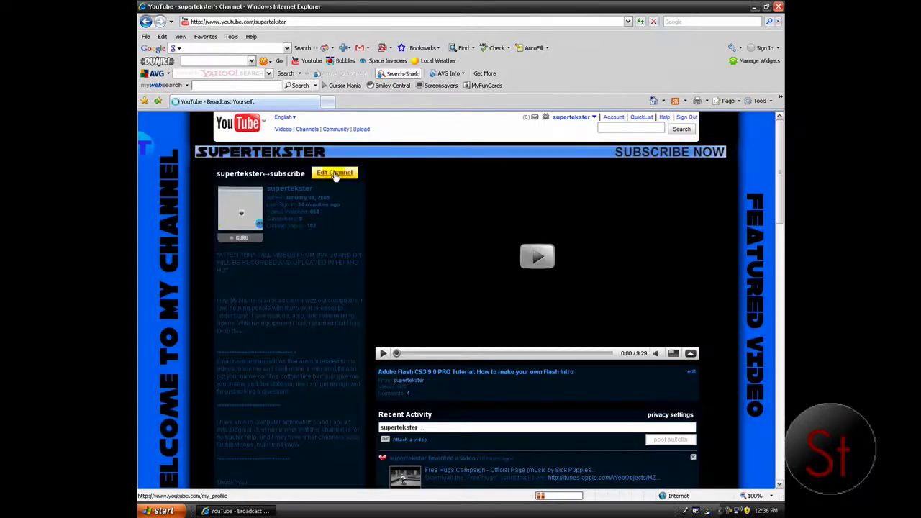
Go to Edit Channel and open the Channel Design section.
{"action": "left_click", "coordinate": [336, 176]}
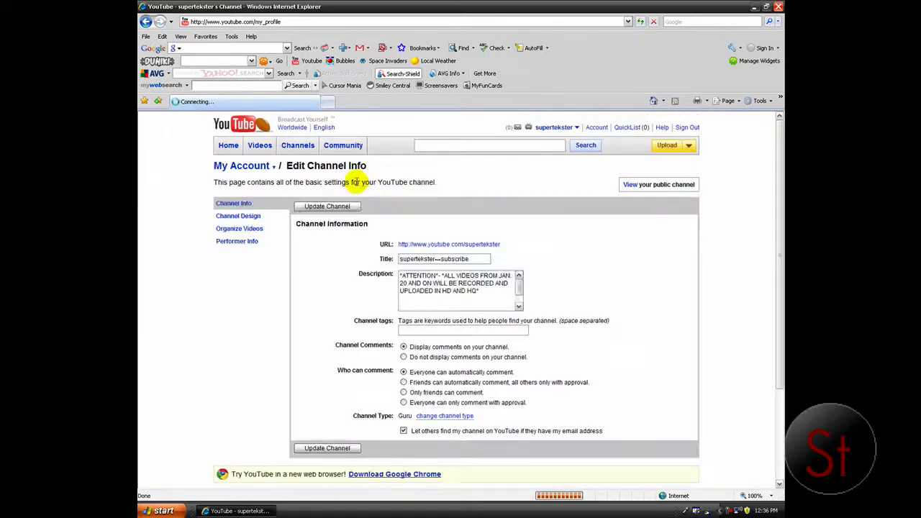
{"action": "left_click", "coordinate": [232, 220]}
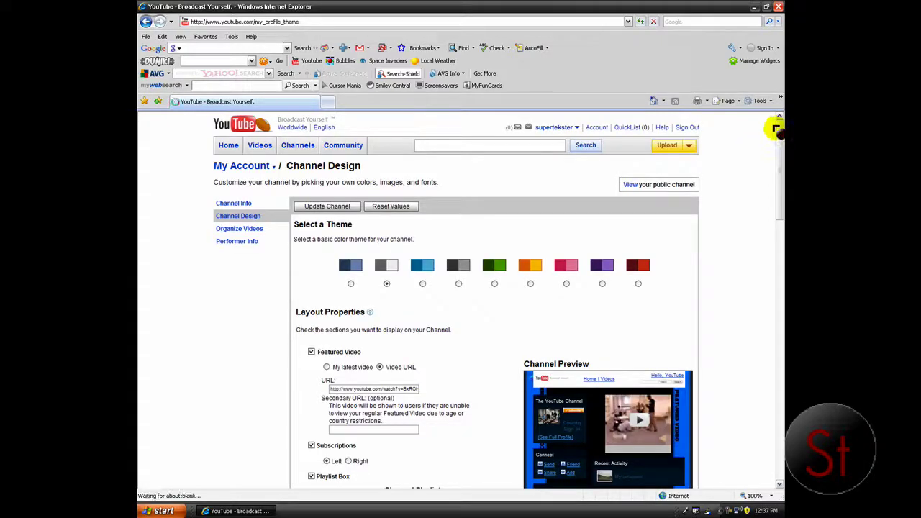
Delete the current background image under Advanced Design Customization and browse for a replacement.
{"action": "scroll", "coordinate": [777, 123], "scroll_direction": "down", "scroll_amount": 1}
{"action": "left_click_drag", "start_coordinate": [780, 162], "coordinate": [779, 324]}
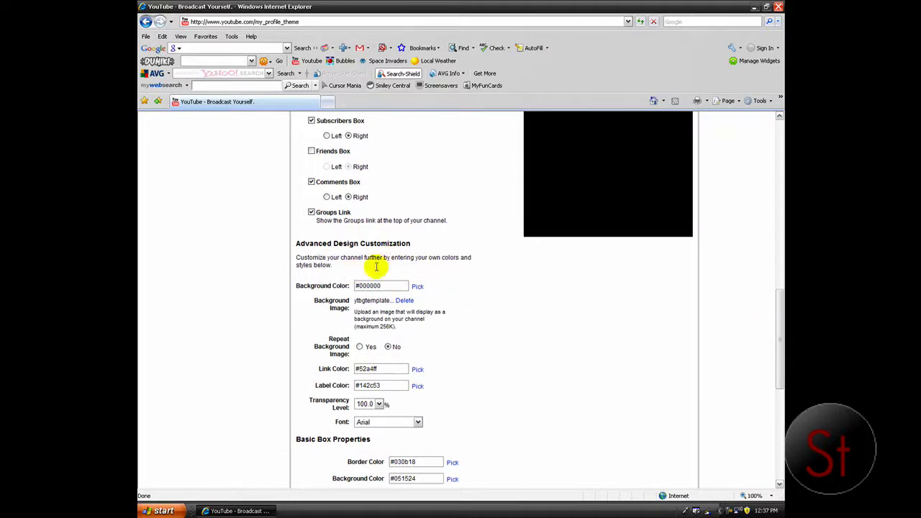
{"action": "left_click_drag", "start_coordinate": [296, 244], "coordinate": [404, 303]}
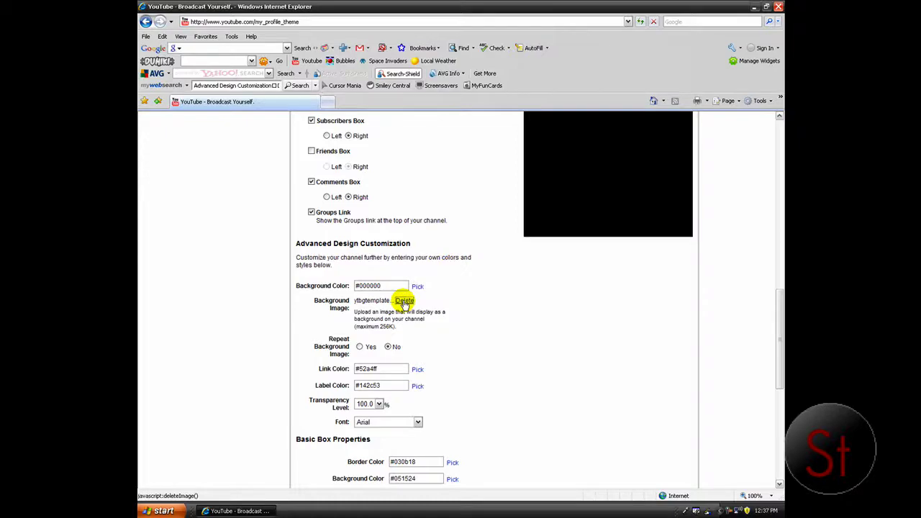
{"action": "left_click", "coordinate": [403, 302]}
{"action": "left_click", "coordinate": [433, 302]}
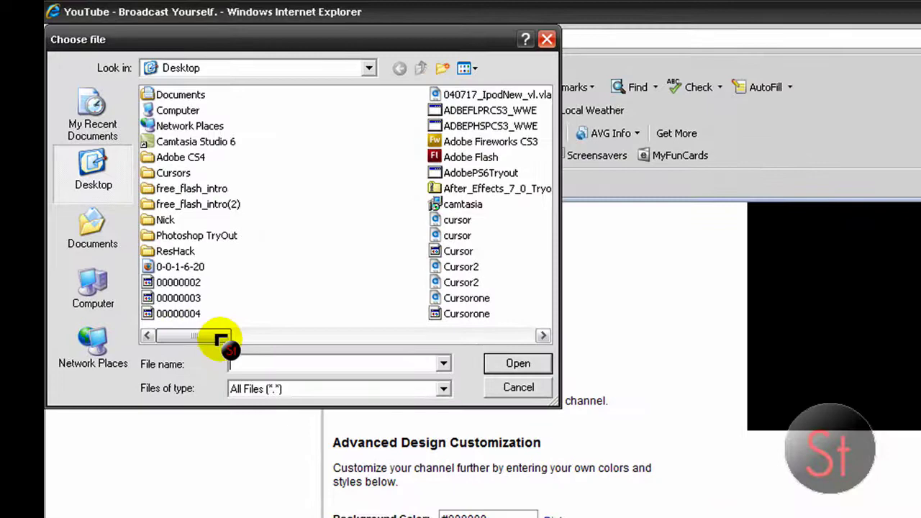
Choose the YouTube layout PNG on the Desktop as the background image file.
{"action": "left_click_drag", "start_coordinate": [223, 335], "coordinate": [264, 339]}
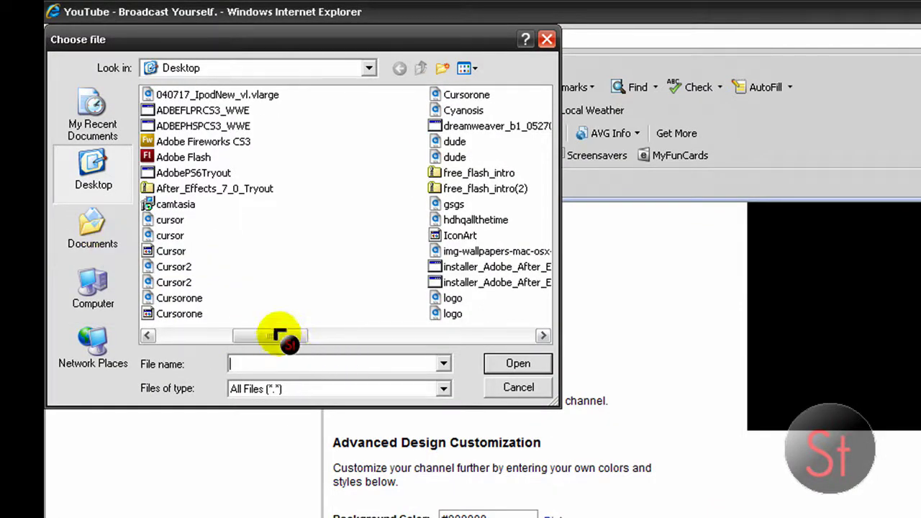
{"action": "left_click_drag", "start_coordinate": [280, 336], "coordinate": [483, 323]}
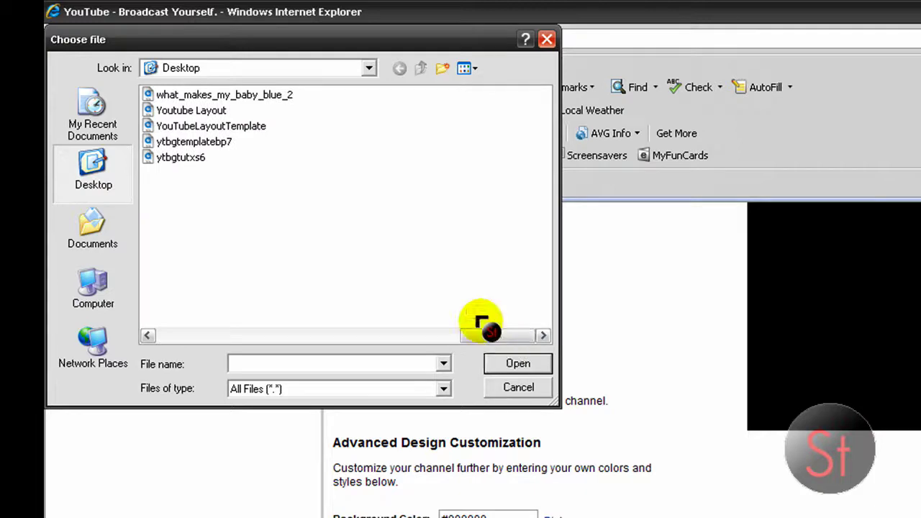
{"action": "double_click", "coordinate": [194, 112]}
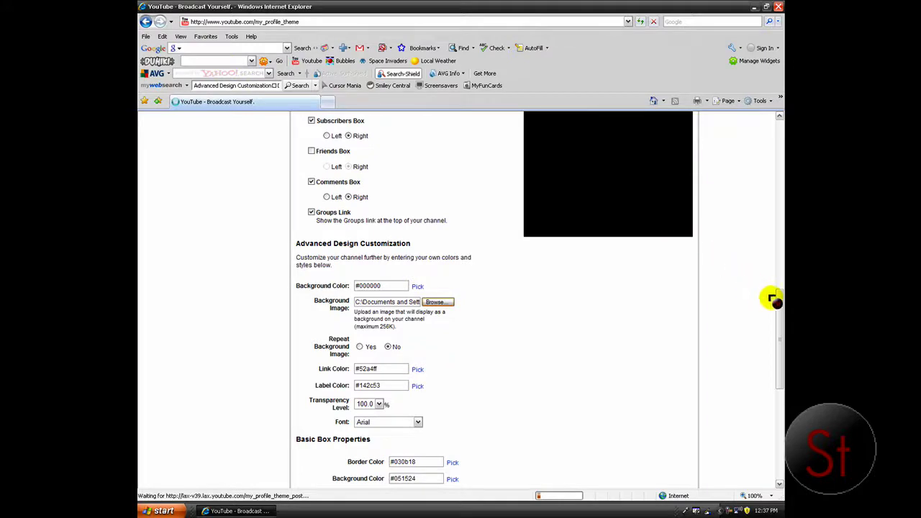
Return to the Channel Preview to confirm the blue side columns around the black panel.
{"action": "left_click_drag", "start_coordinate": [777, 298], "coordinate": [781, 199]}
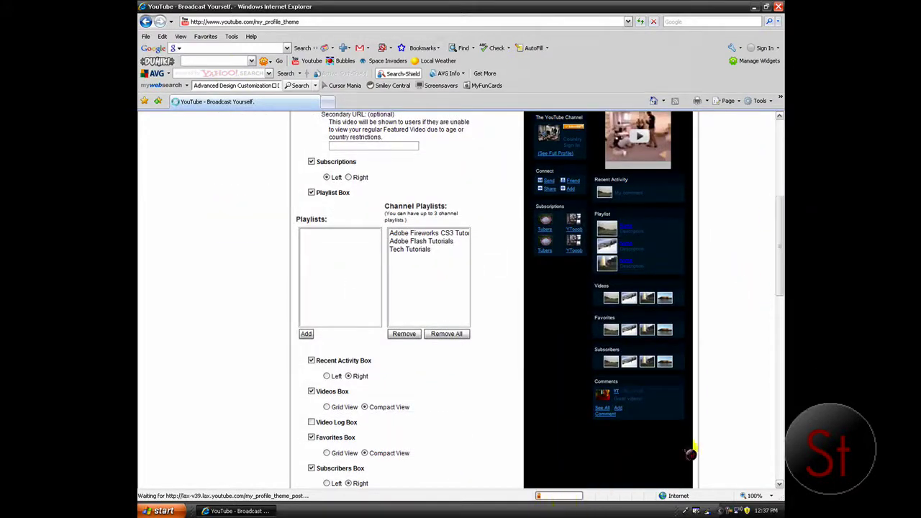
{"action": "left_click_drag", "start_coordinate": [779, 272], "coordinate": [713, 154]}
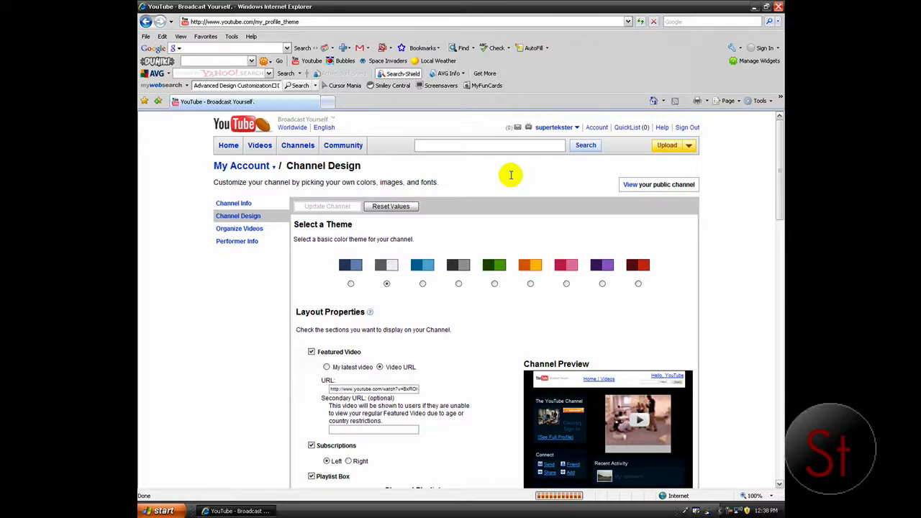
{"action": "scroll", "coordinate": [501, 212], "scroll_direction": "down", "scroll_amount": 3}
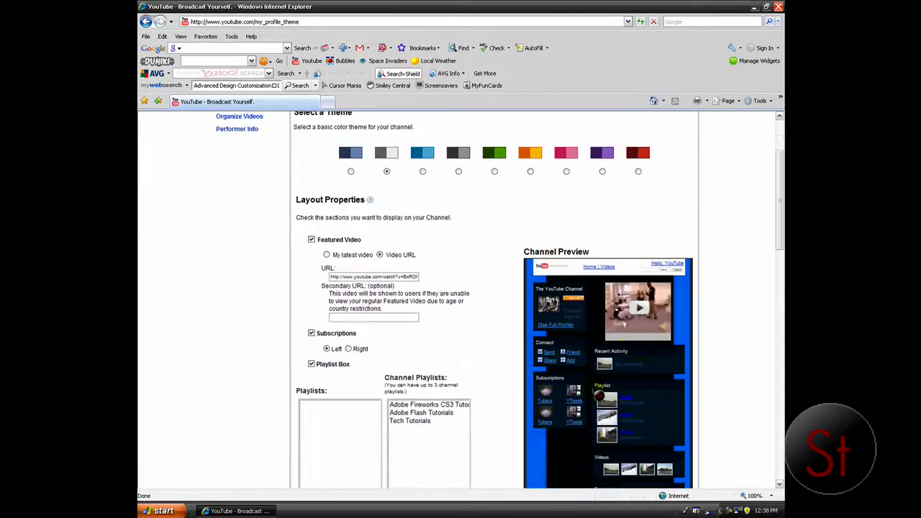
{"action": "scroll", "coordinate": [596, 395], "scroll_direction": "down", "scroll_amount": 2}
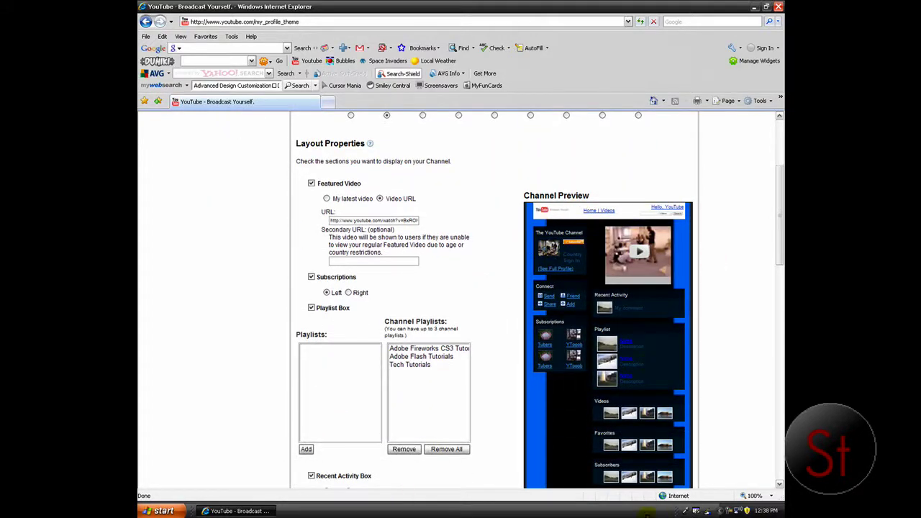
{"action": "scroll", "coordinate": [597, 284], "scroll_direction": "down", "scroll_amount": 3}
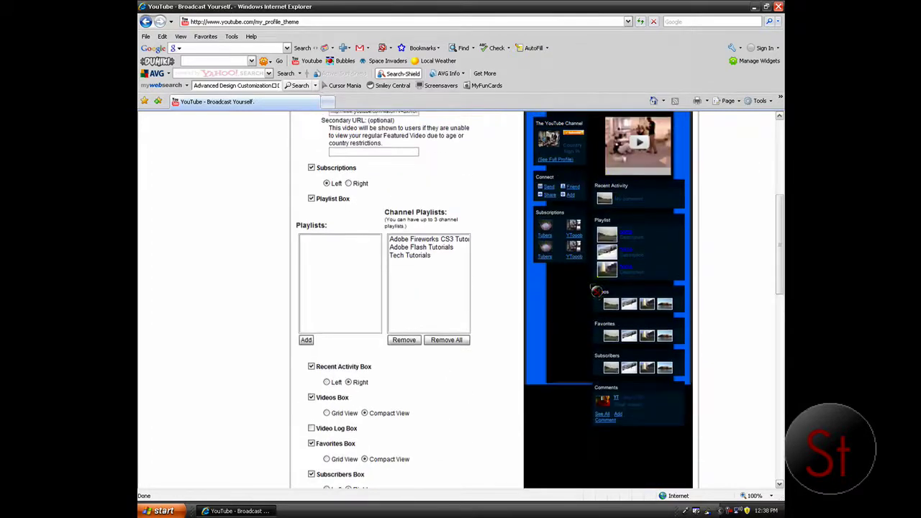
{"action": "scroll", "coordinate": [596, 290], "scroll_direction": "up", "scroll_amount": 5}
{"action": "scroll", "coordinate": [594, 281], "scroll_direction": "up", "scroll_amount": 3}
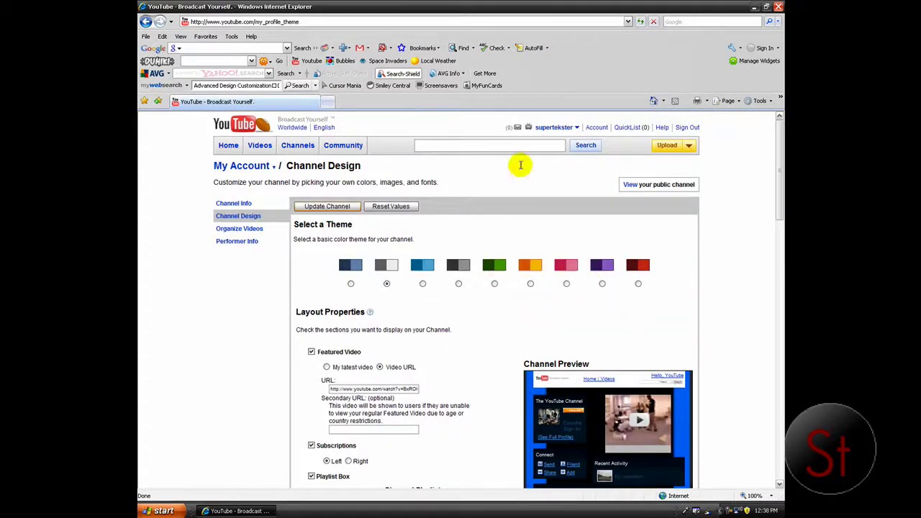
{"action": "mouse_move", "coordinate": [554, 128]}
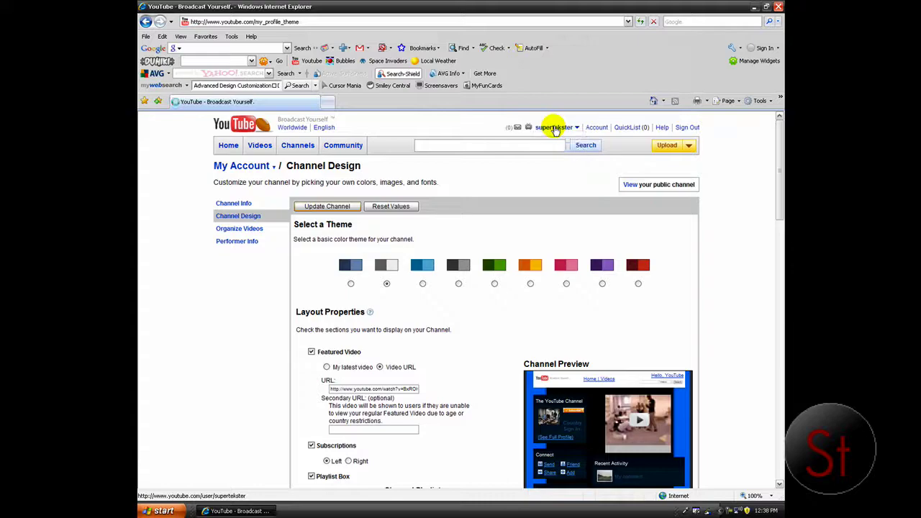